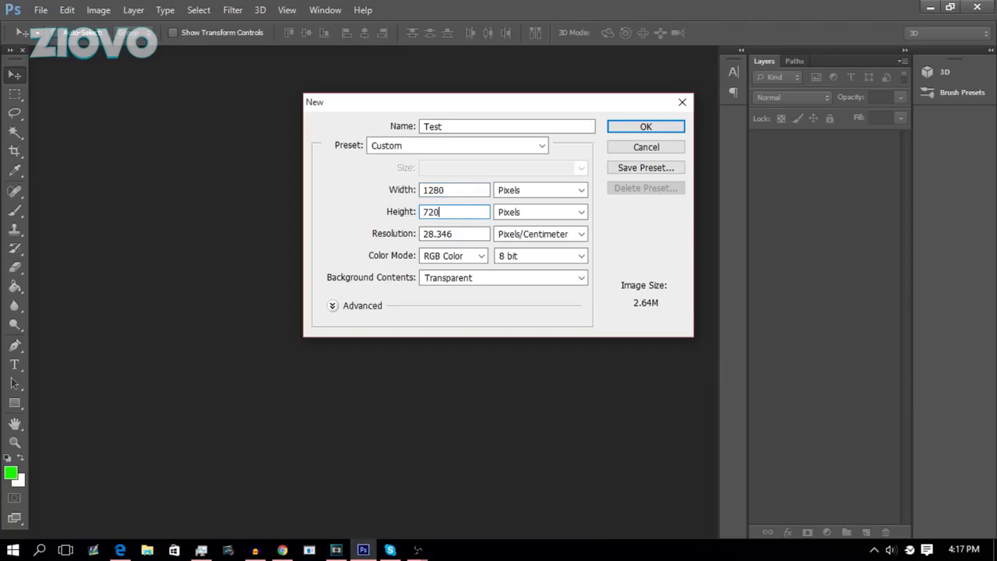
Create the new document named Test at 1280 × 720 pixels with a transparent background.
click(518, 191)
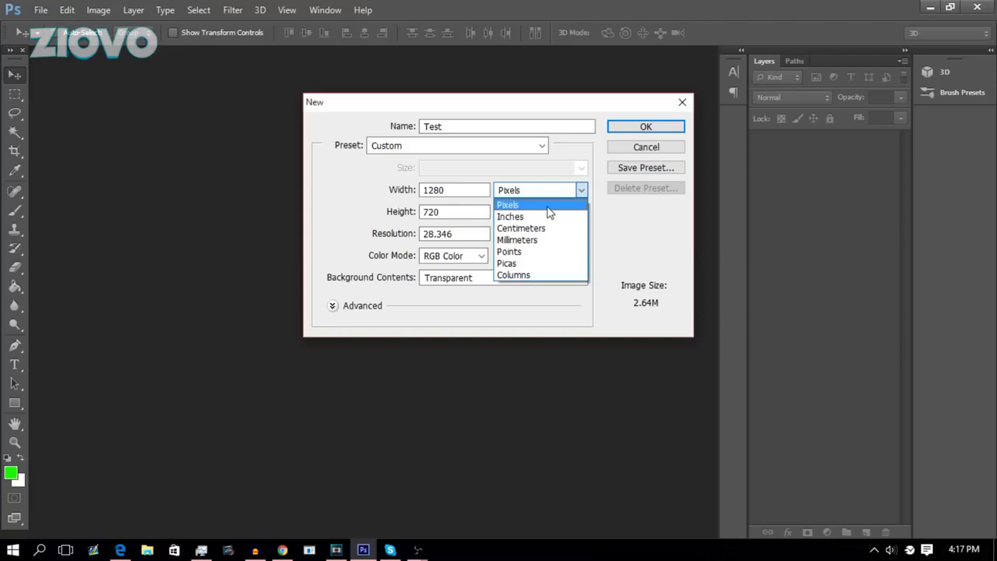
click(545, 206)
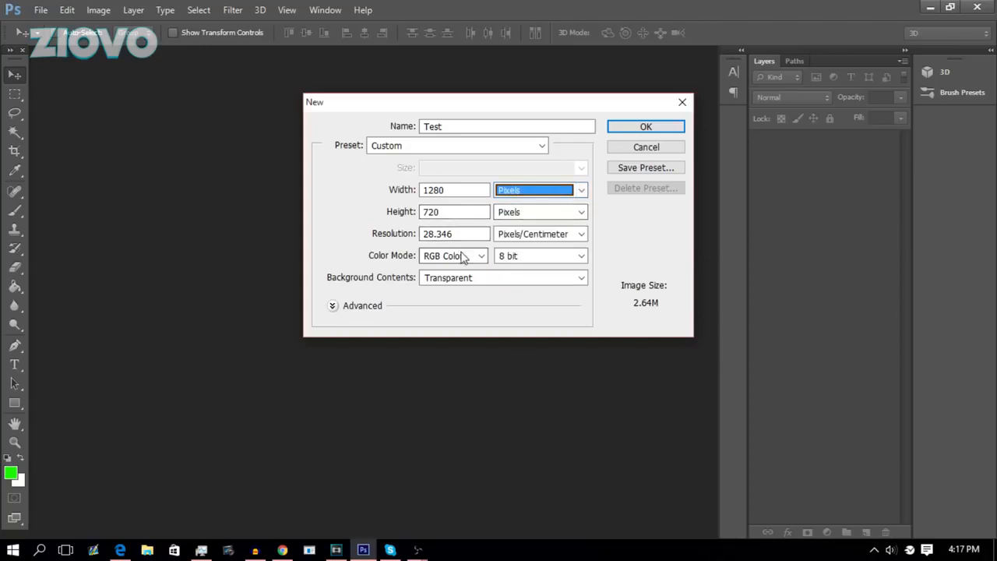
click(459, 282)
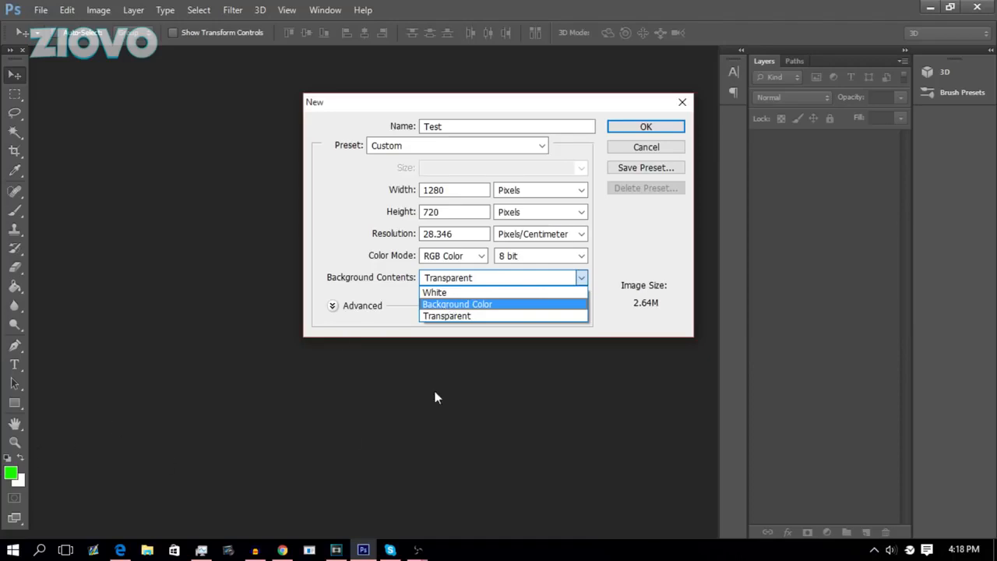
click(458, 315)
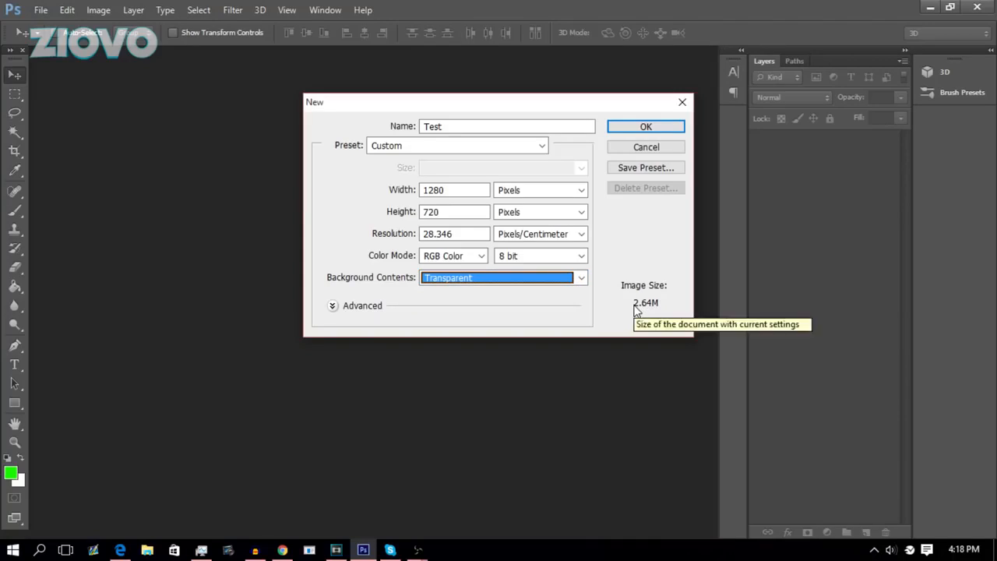
click(657, 127)
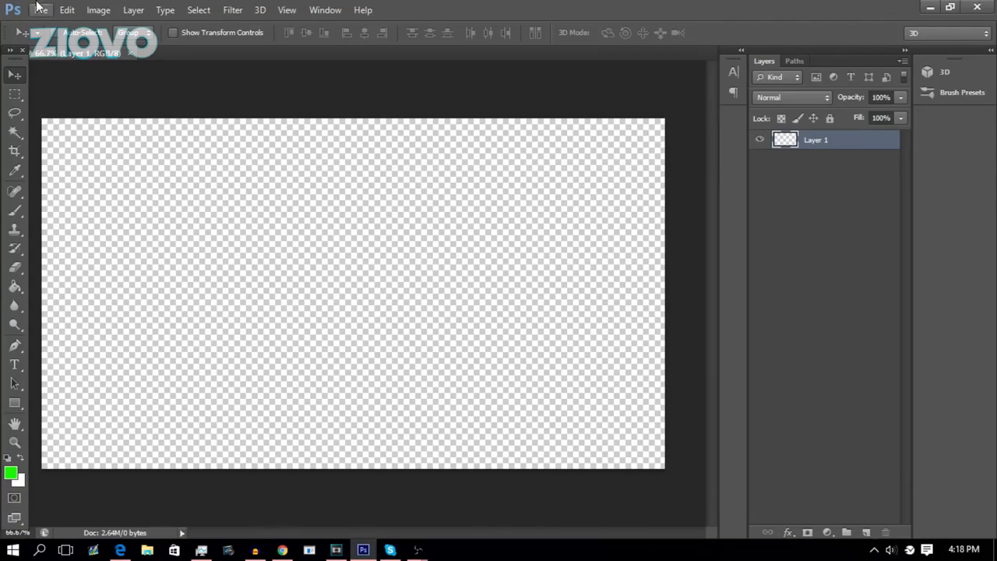
click(39, 9)
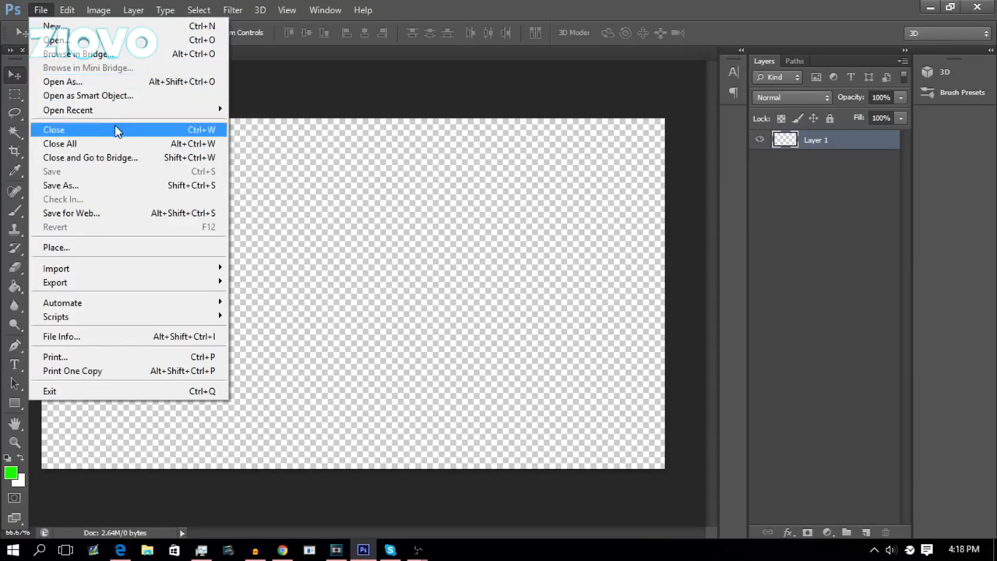
click(111, 186)
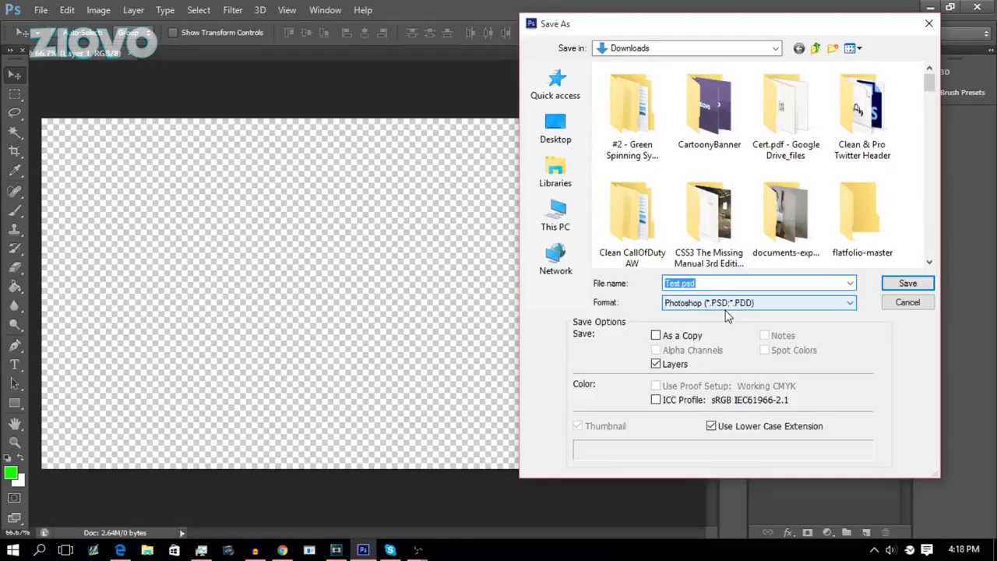
click(727, 308)
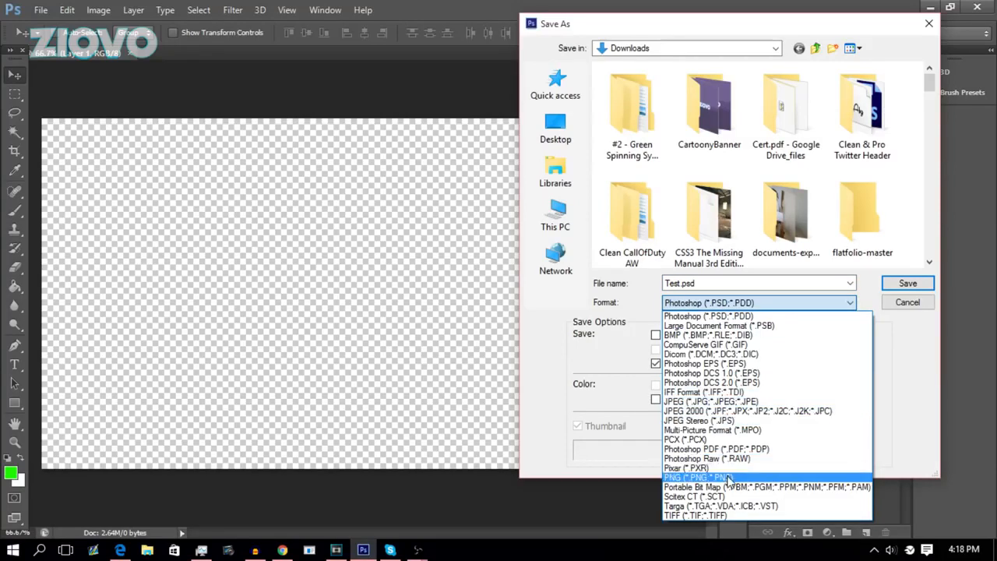
click(929, 24)
click(928, 24)
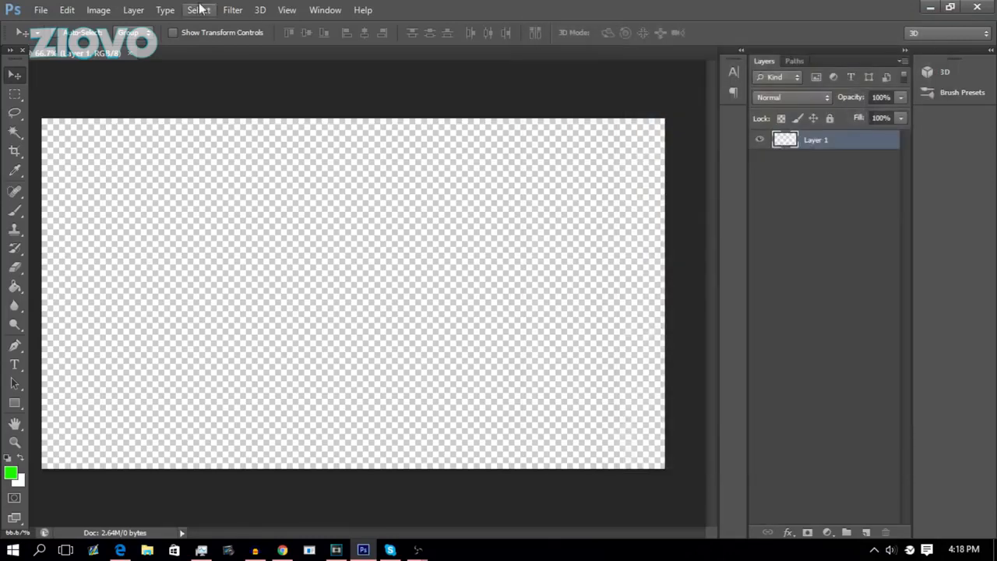
Place the file dark-blue-grunge-texture.jpg into the document and commit the placement.
click(40, 9)
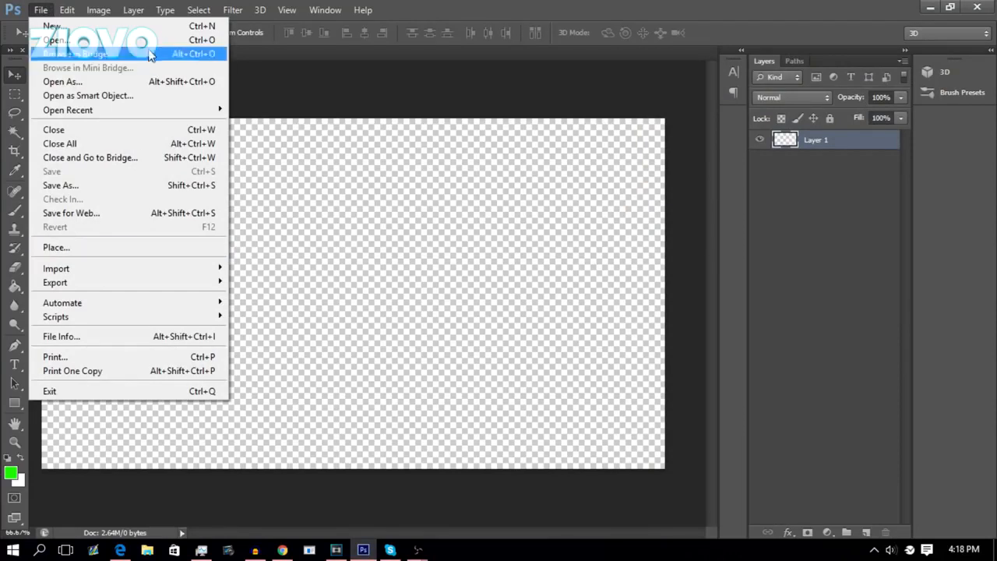
click(277, 56)
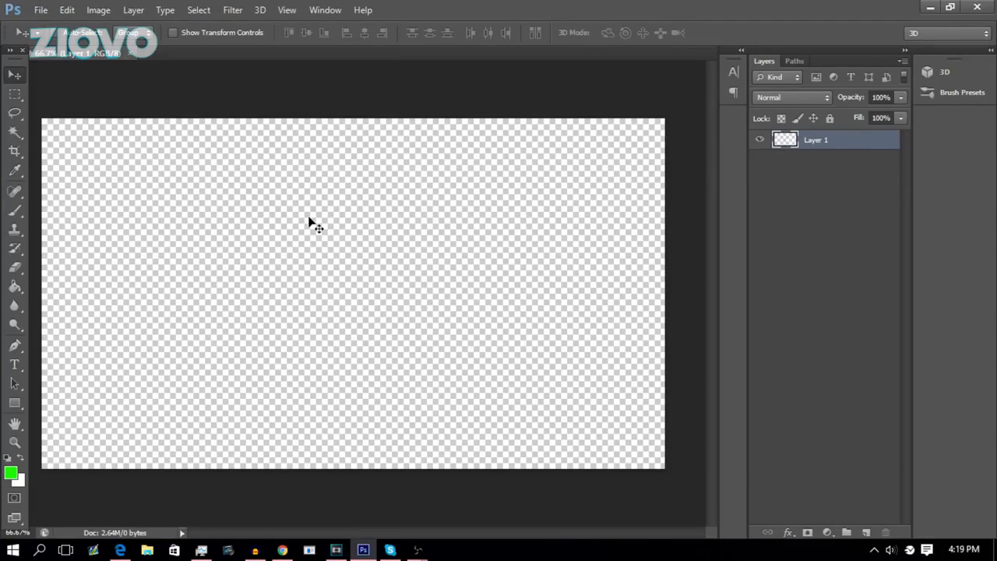
click(41, 9)
click(133, 249)
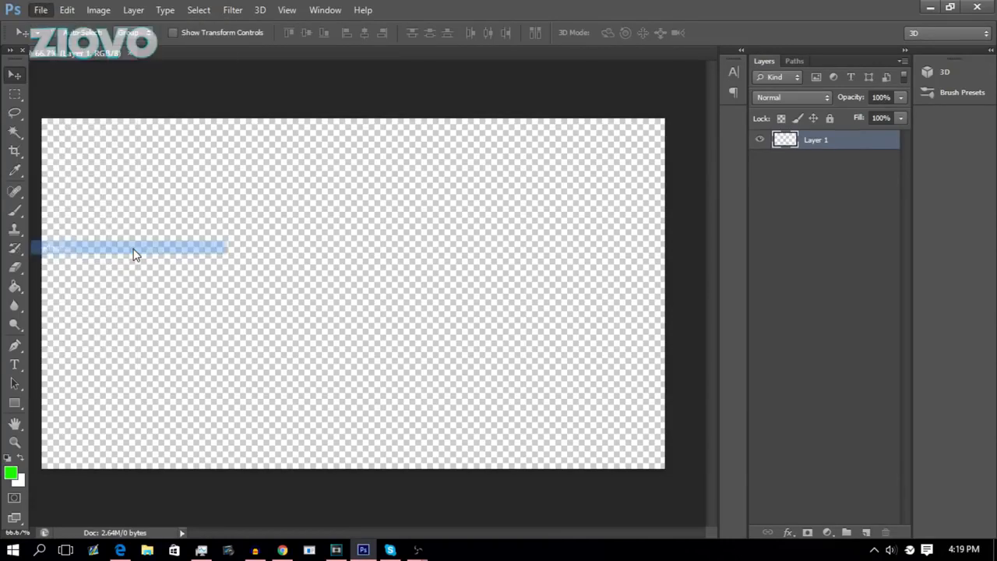
scroll(659, 190, down, 5)
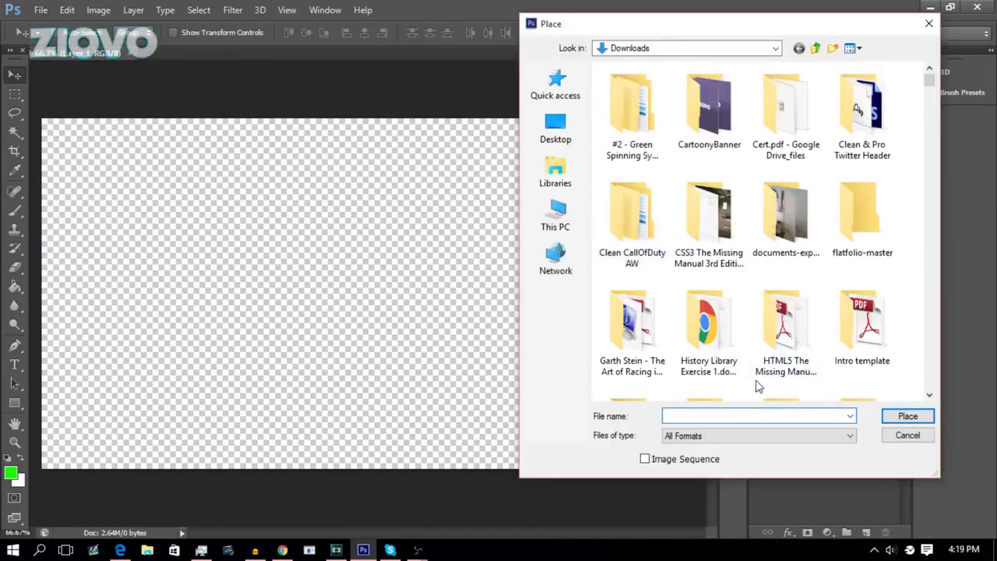
text(darkb)
key(BackSpace)
key(Down)
key(Return)
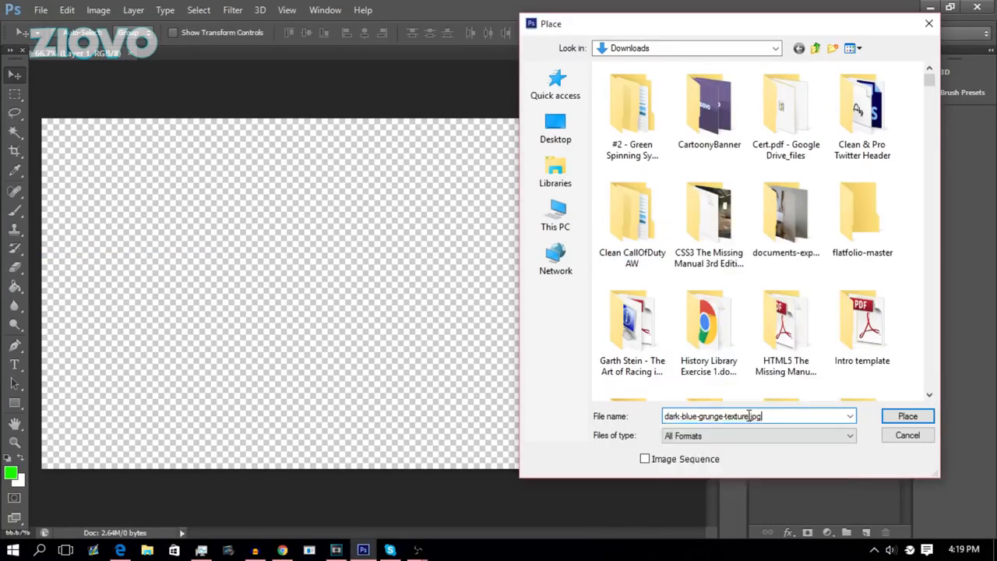
key(Return)
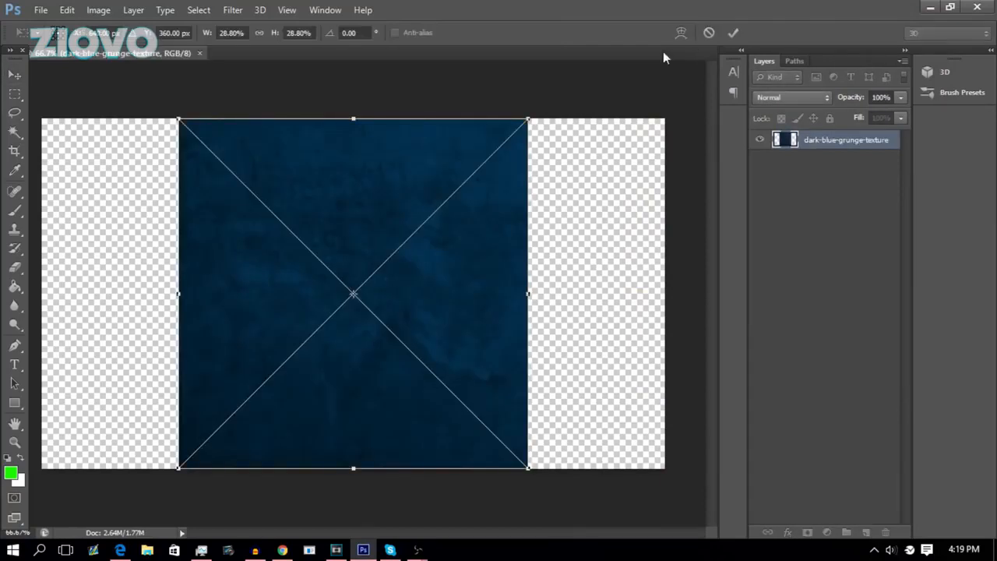
click(732, 35)
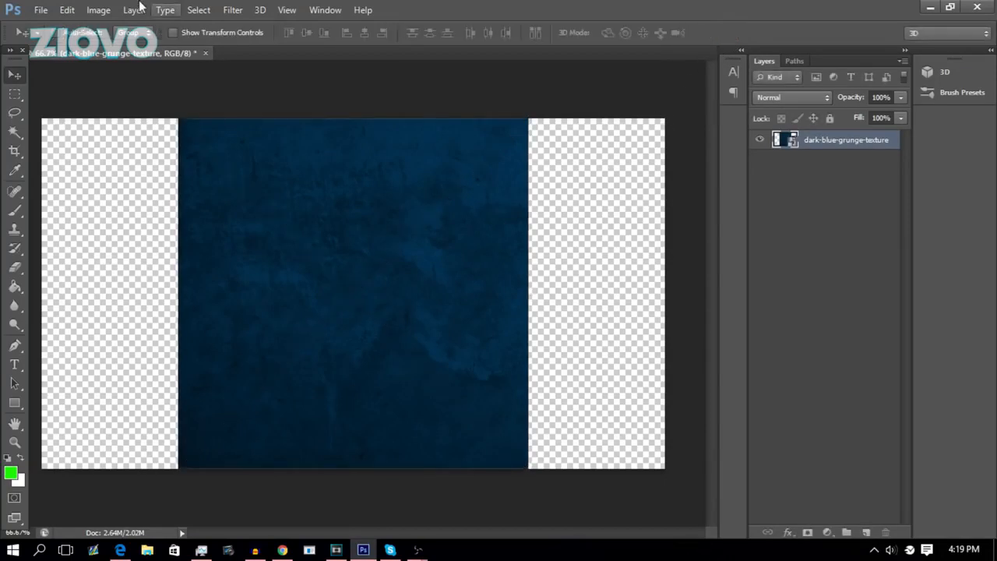
Undo the placement of the texture and redo it.
click(67, 11)
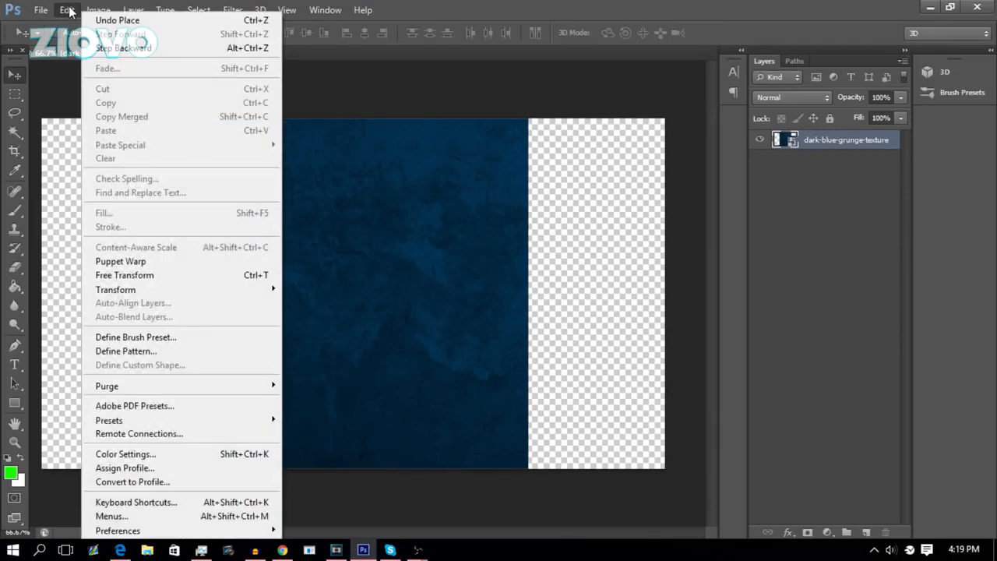
click(70, 11)
click(74, 11)
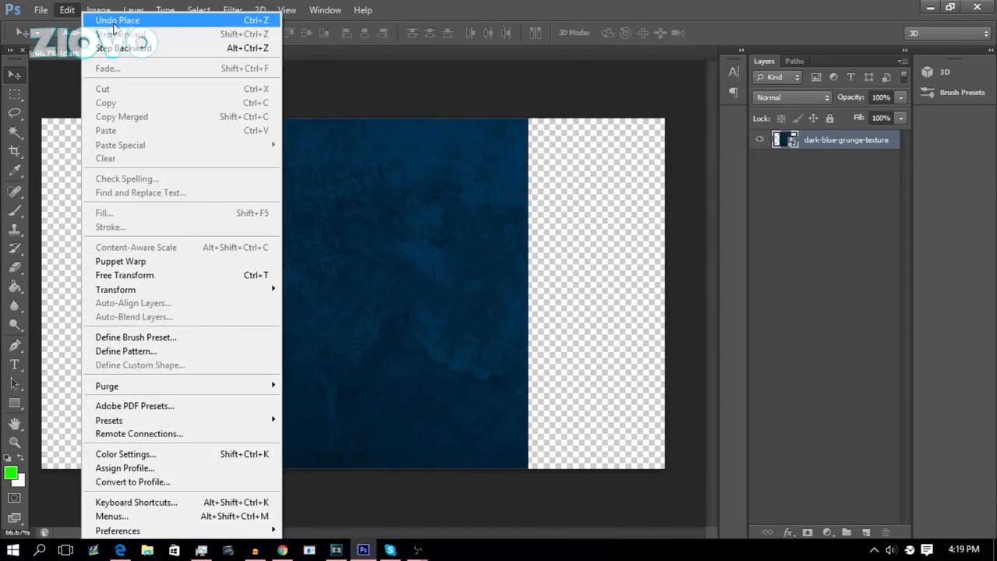
click(117, 21)
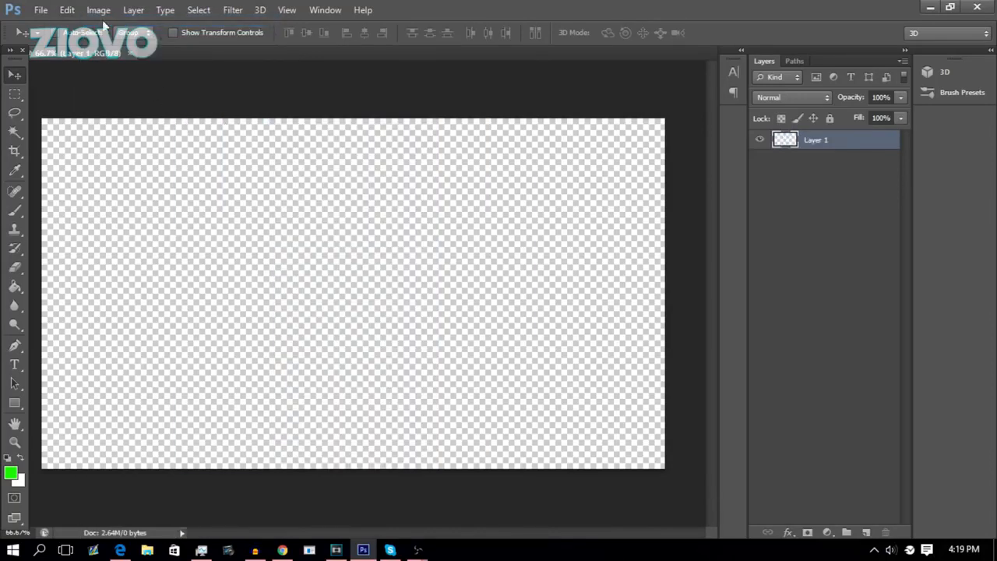
click(68, 10)
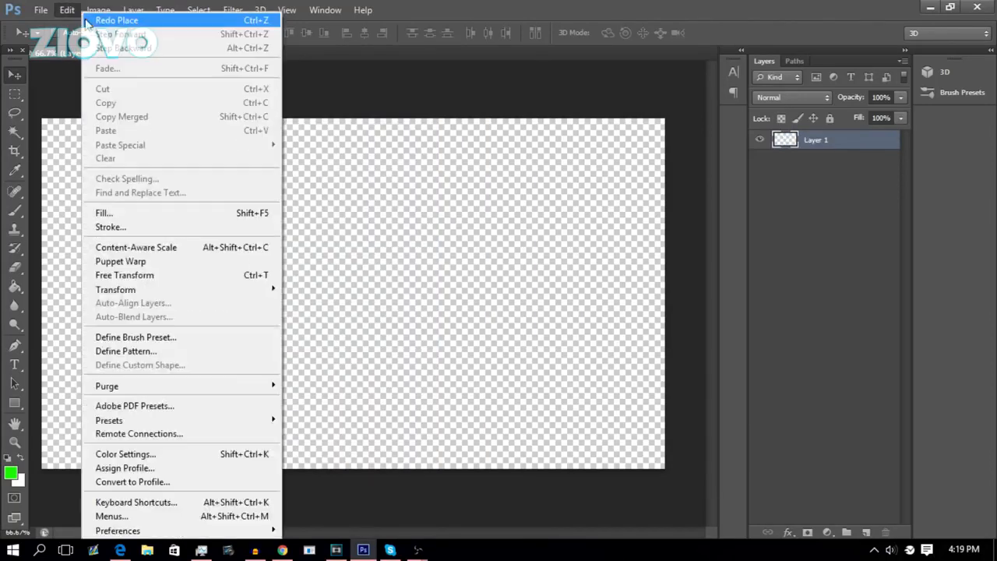
click(92, 21)
Rotate the texture layer 90° clockwise.
click(66, 9)
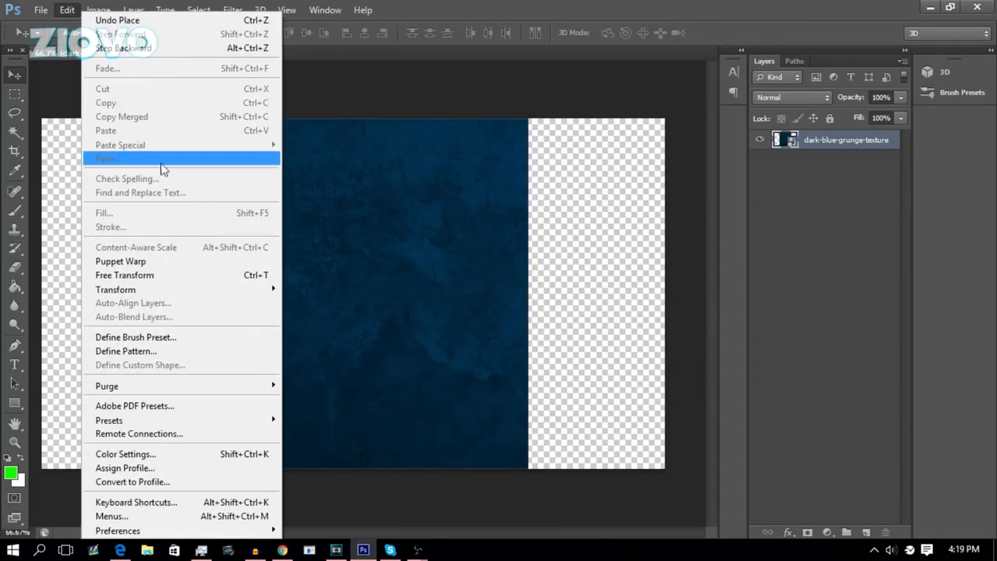
mouse_move(247, 289)
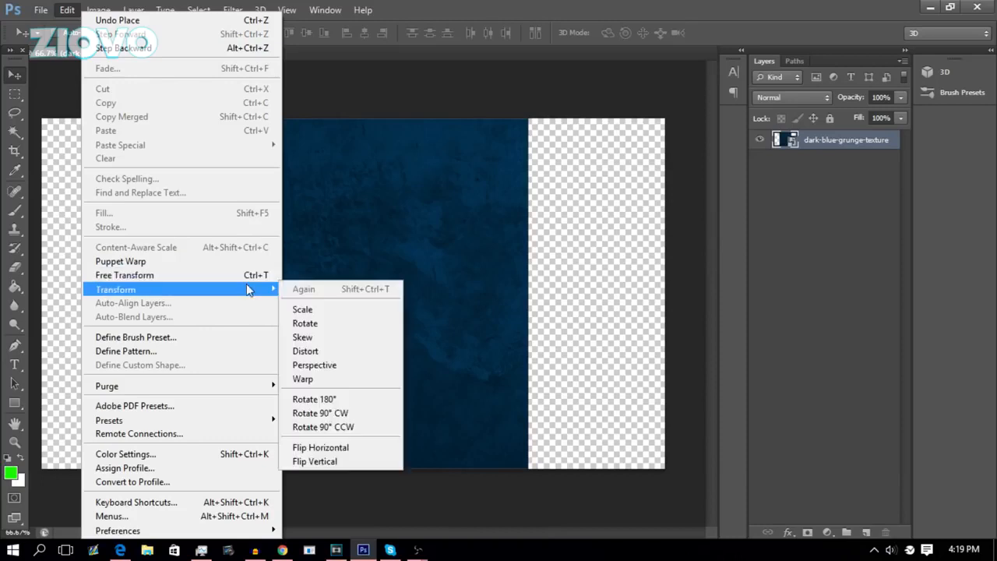
click(339, 402)
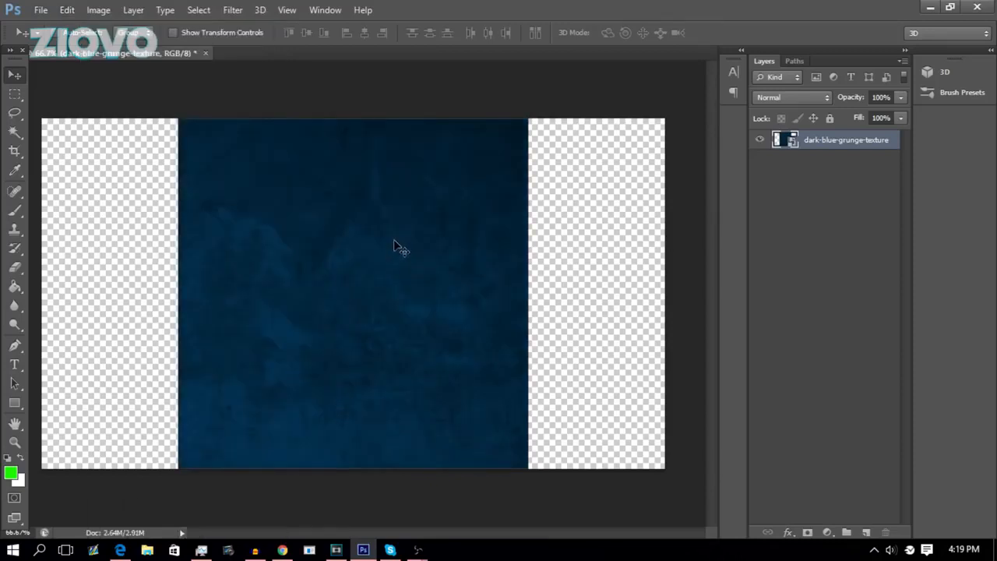
click(70, 10)
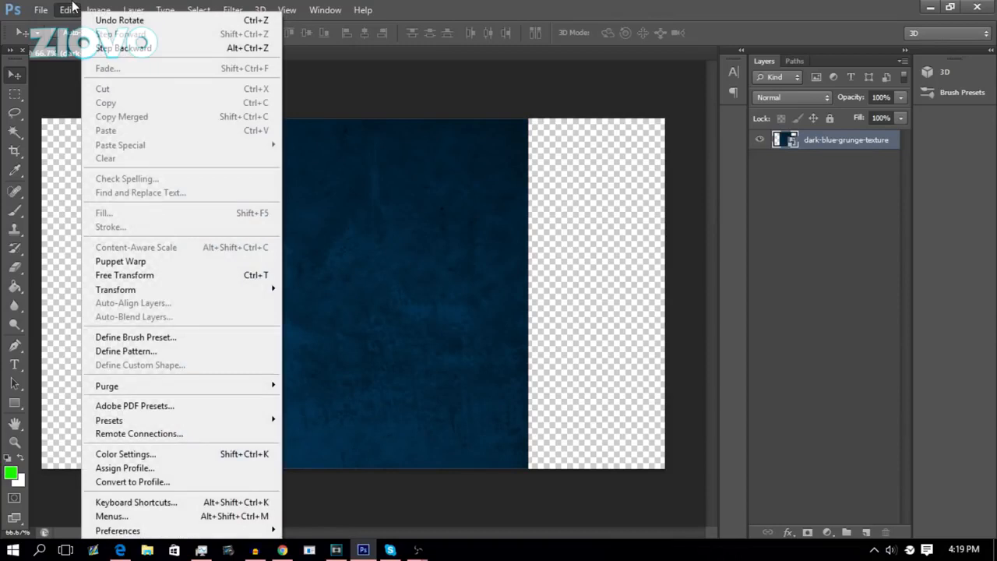
mouse_move(111, 6)
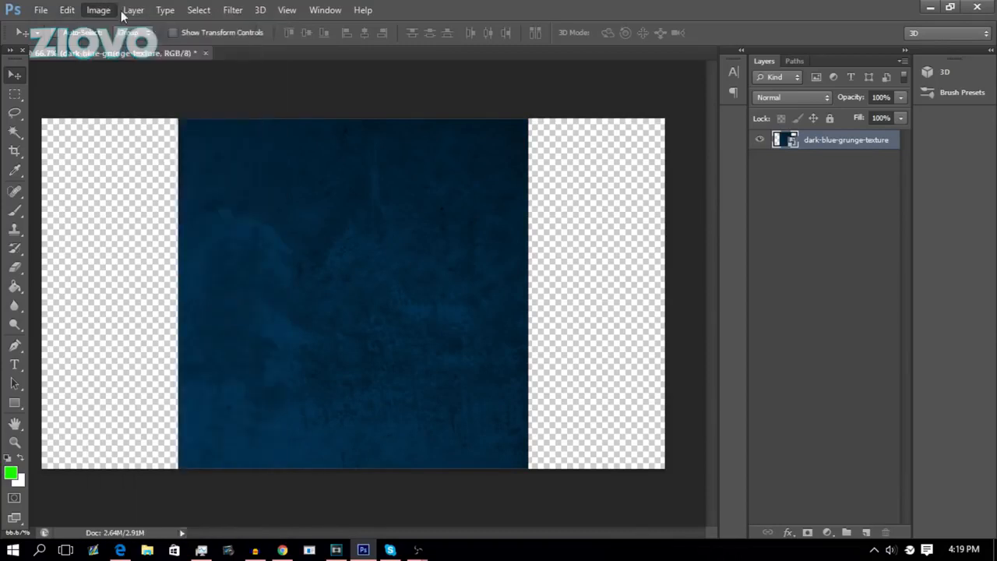
mouse_move(140, 148)
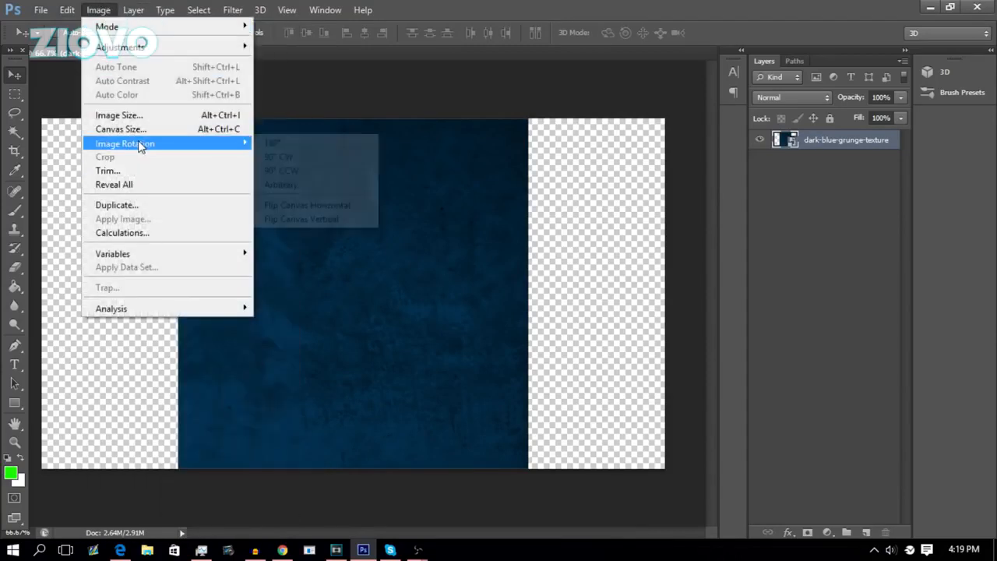
click(153, 206)
click(615, 181)
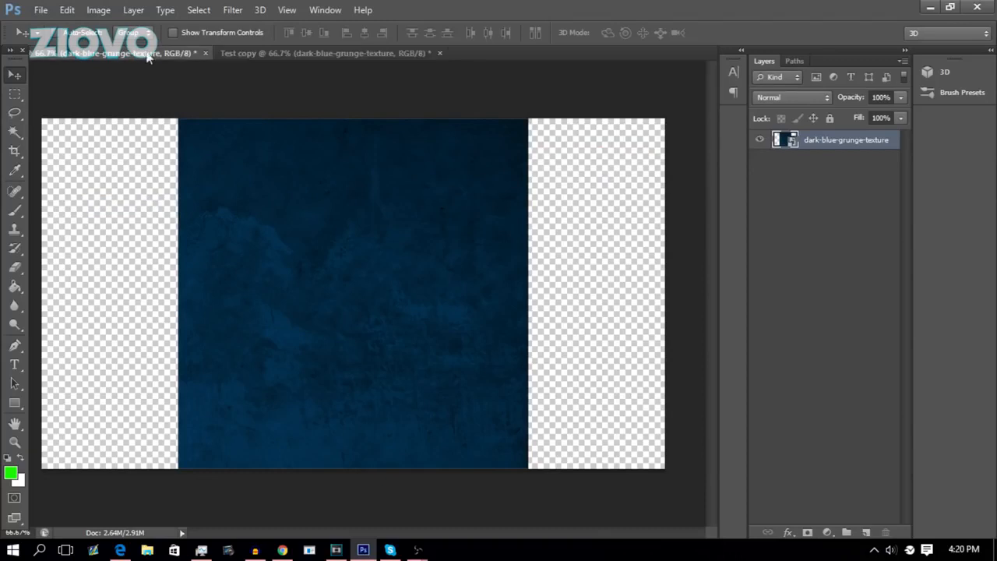
click(287, 55)
click(169, 54)
click(266, 49)
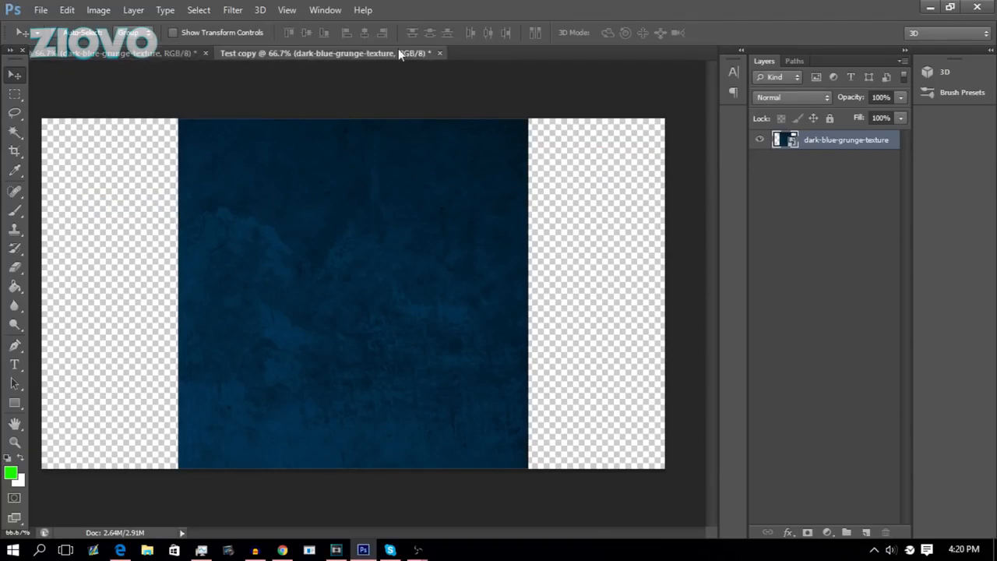
click(439, 53)
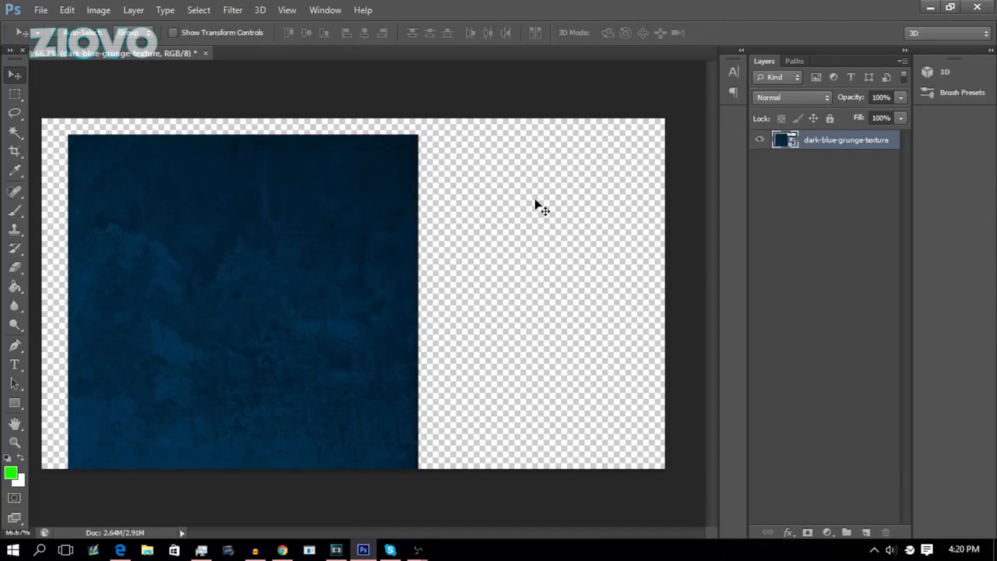
Select the whole canvas, align the texture layer's vertical centre to the selection, and deselect.
key(ctrl+a)
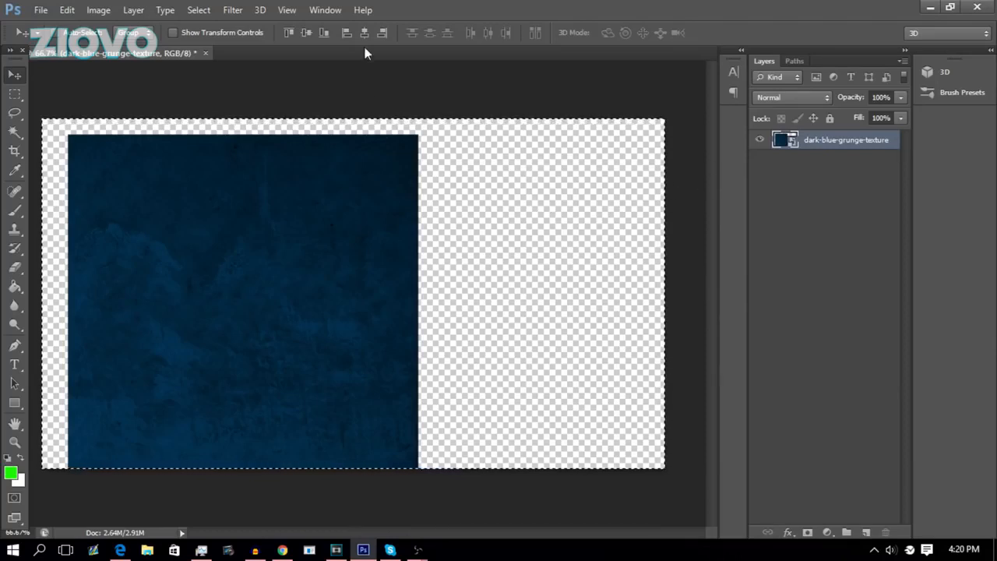
click(140, 5)
mouse_move(248, 369)
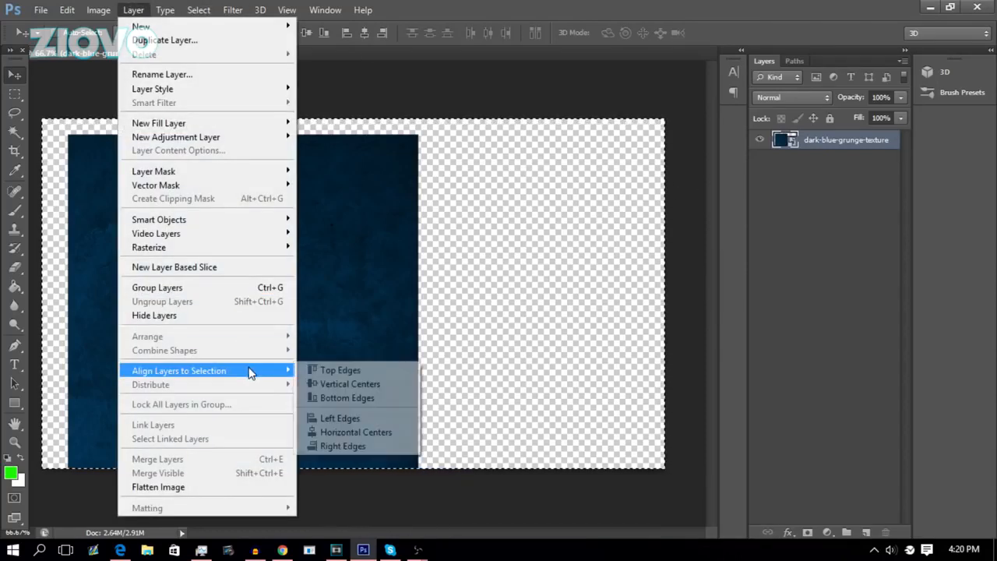
click(344, 383)
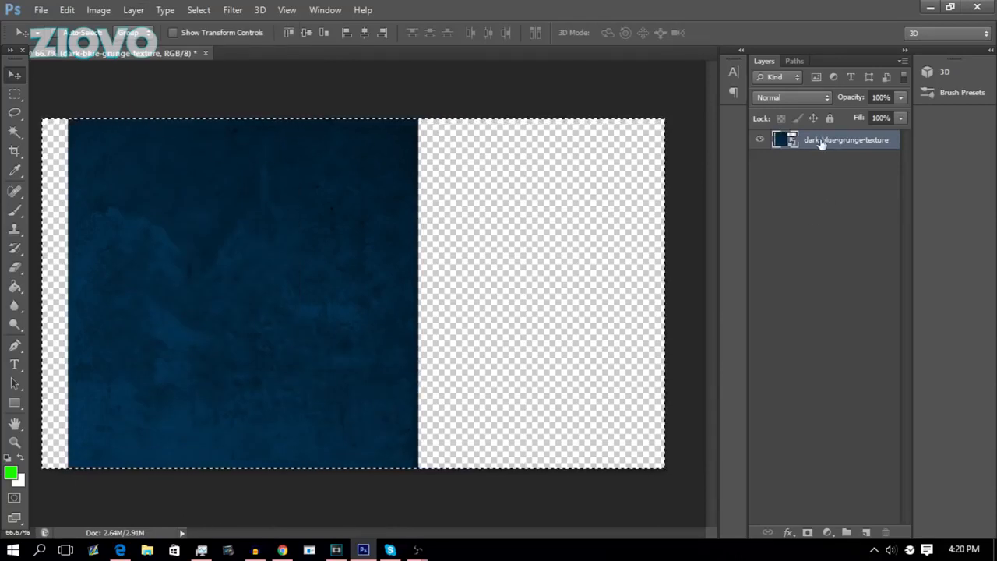
key(ctrl+d)
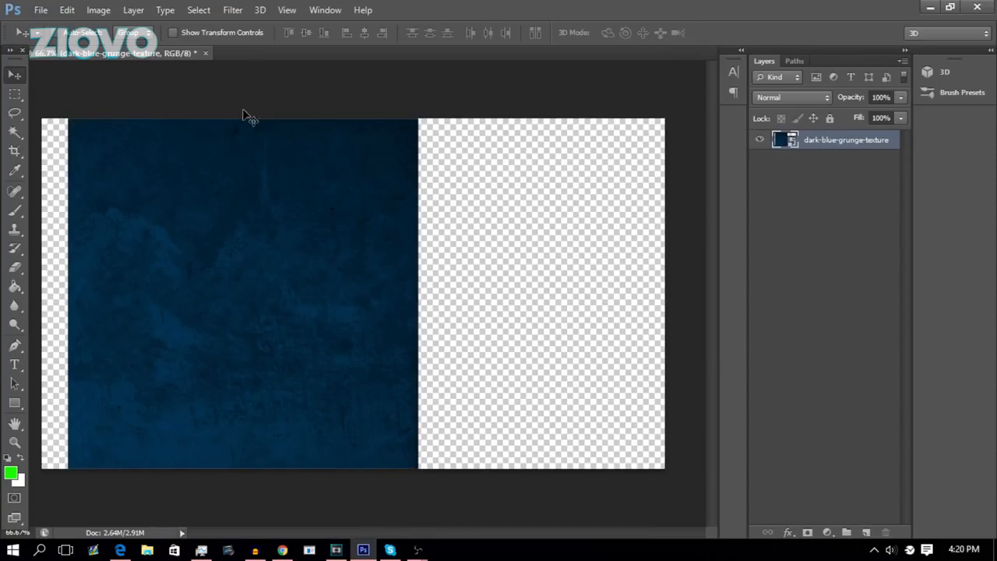
Move the texture layer rightwards to sit near the middle of the canvas, then deselect.
ctrl+click(783, 142)
drag(288, 197, 361, 207)
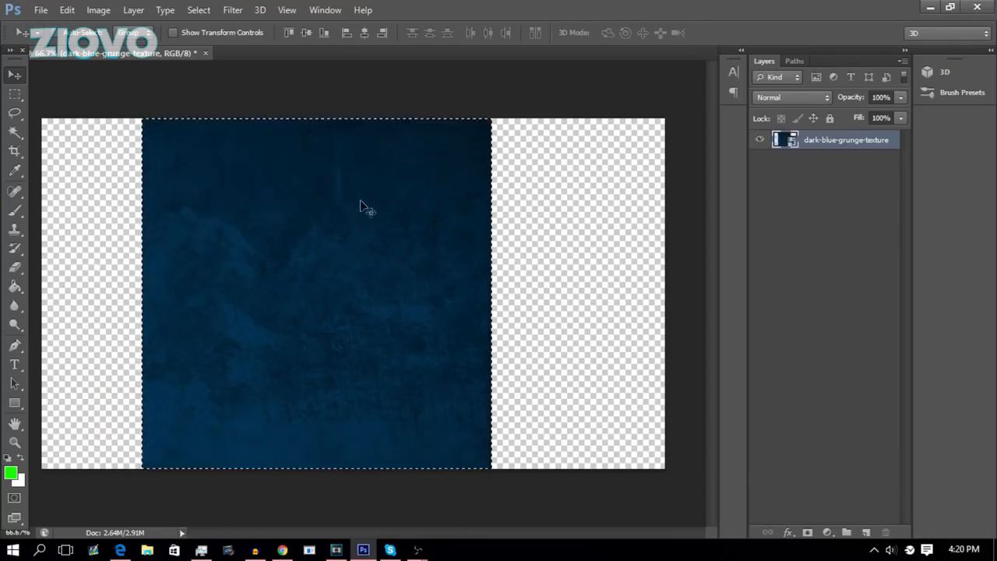
key(ctrl+d)
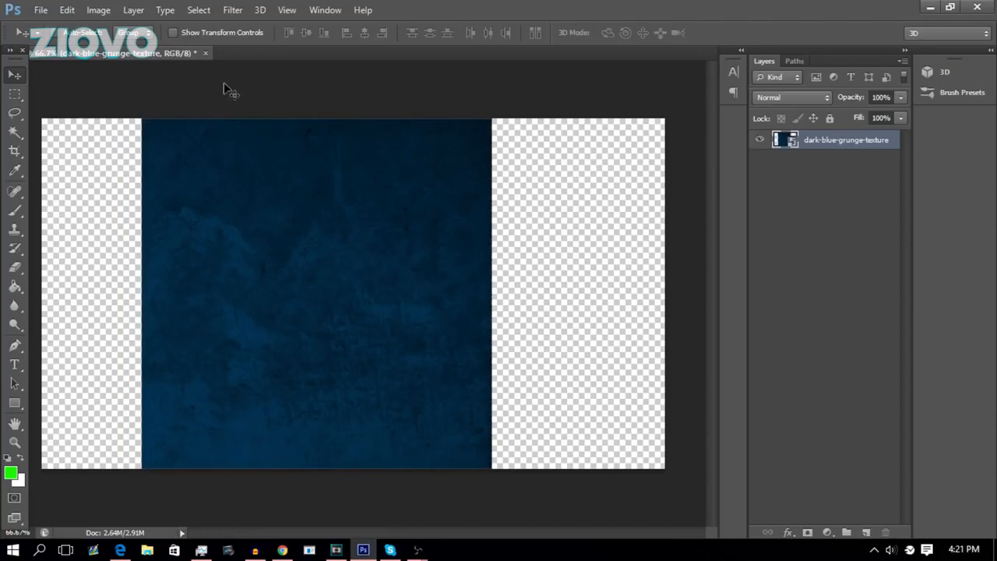
Apply a Motion Blur filter to the texture layer with angle 0 and distance 3 pixels.
click(232, 11)
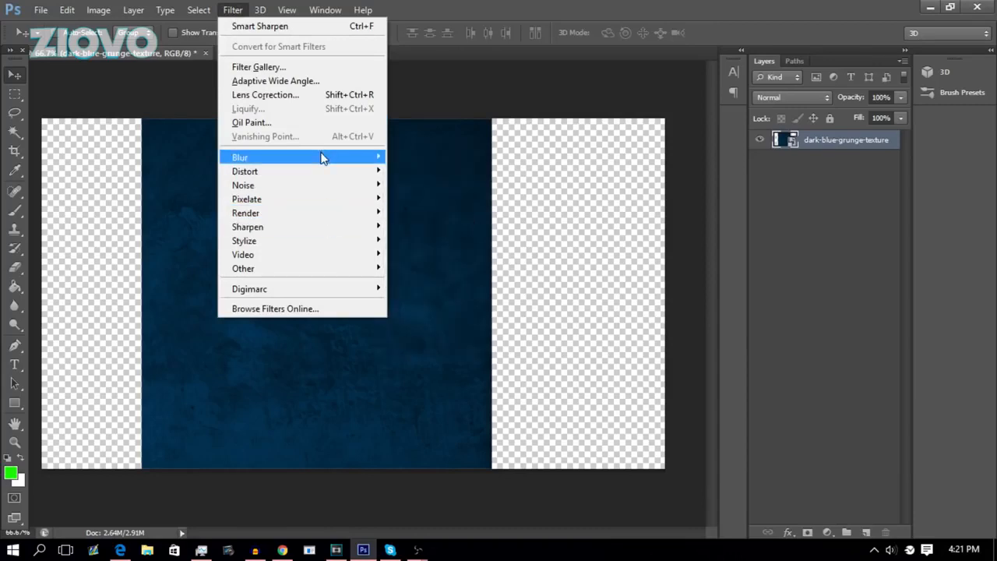
mouse_move(324, 158)
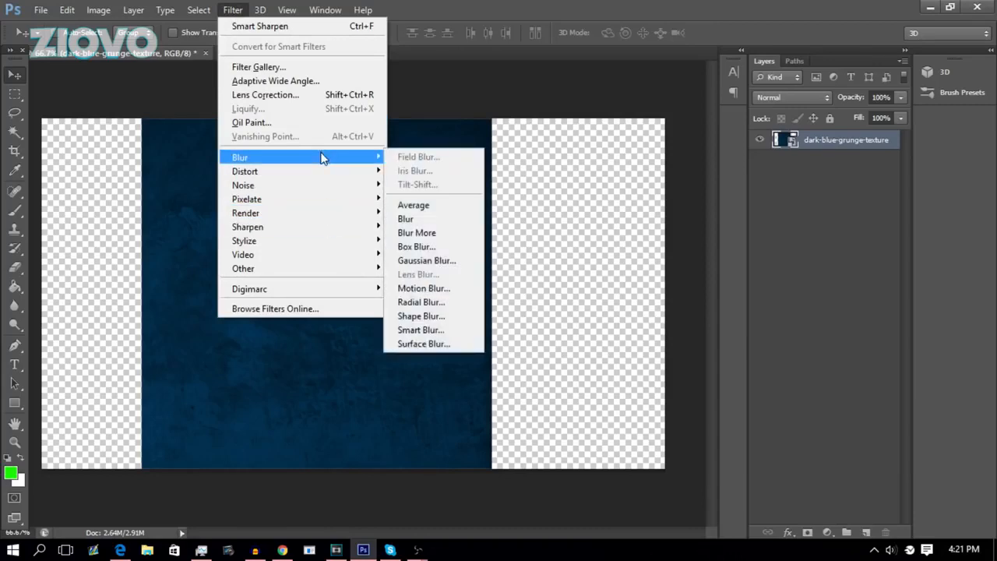
click(444, 289)
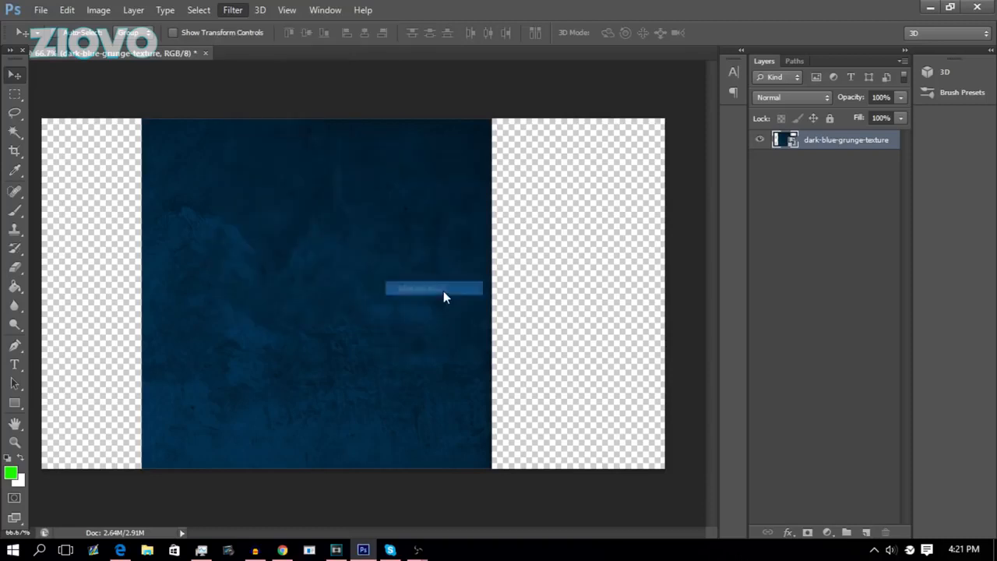
drag(472, 345, 393, 347)
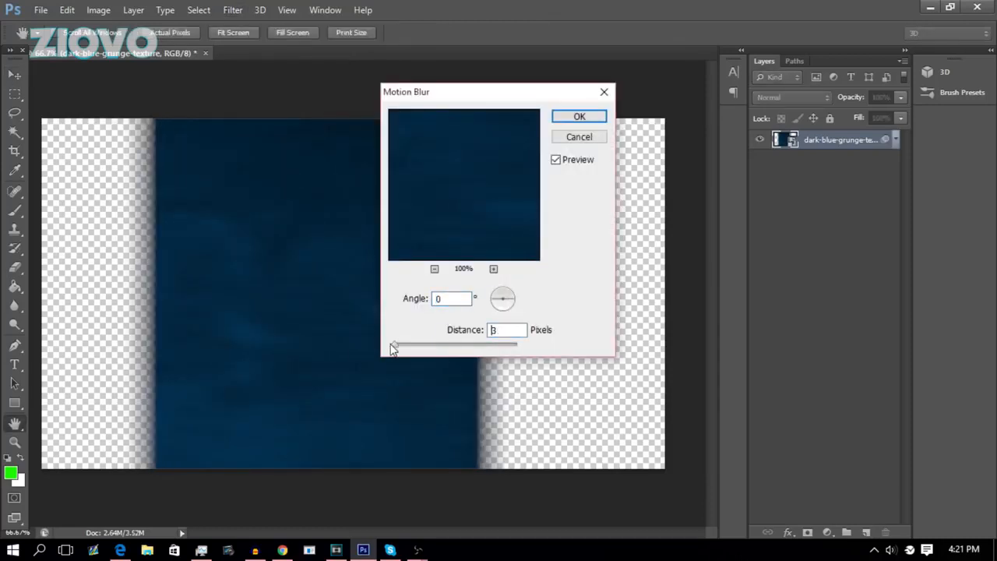
click(579, 118)
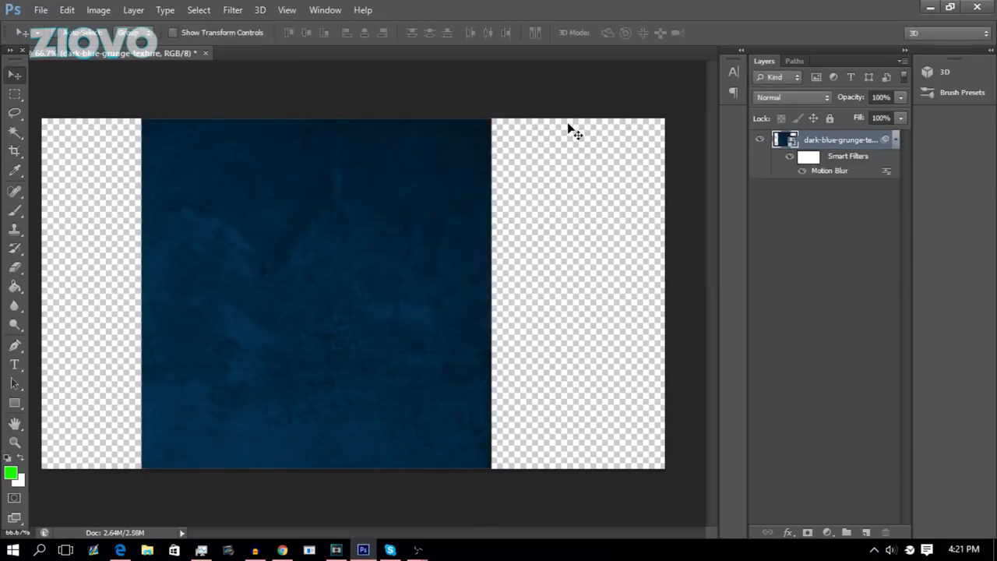
Free-transform the texture layer, stretching it to cover the whole canvas, and commit the transform.
key(ctrl+a)
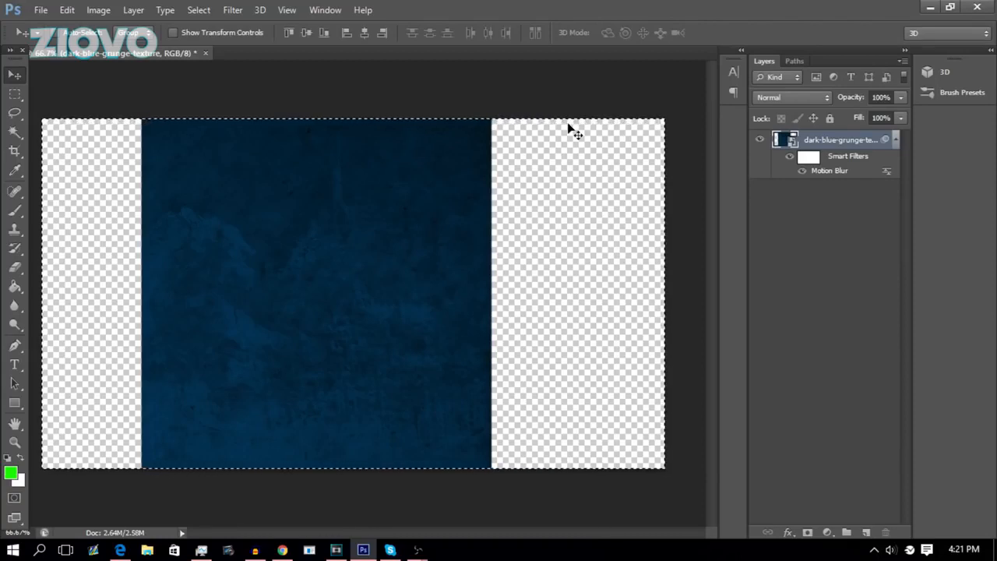
key(ctrl+d)
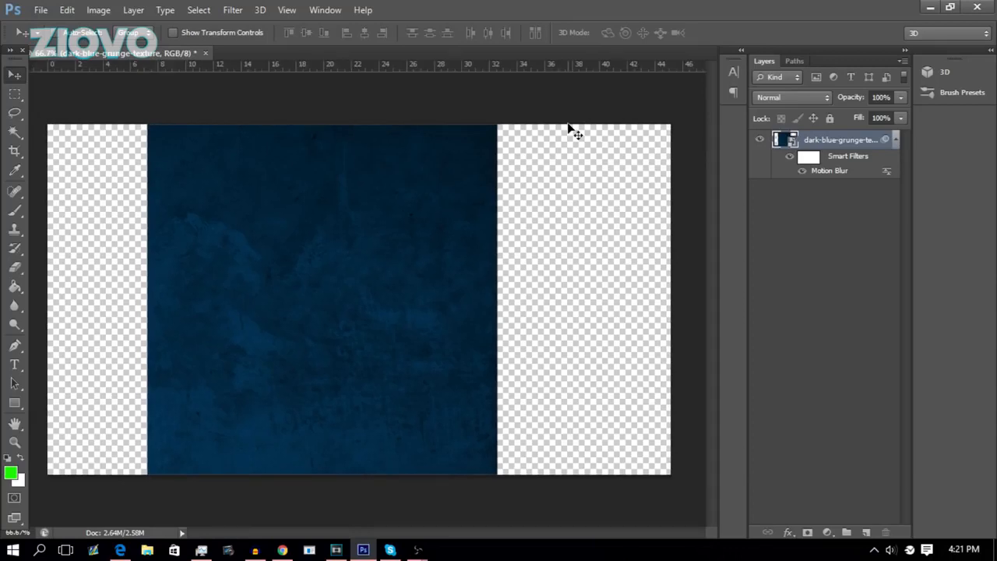
key(ctrl+t)
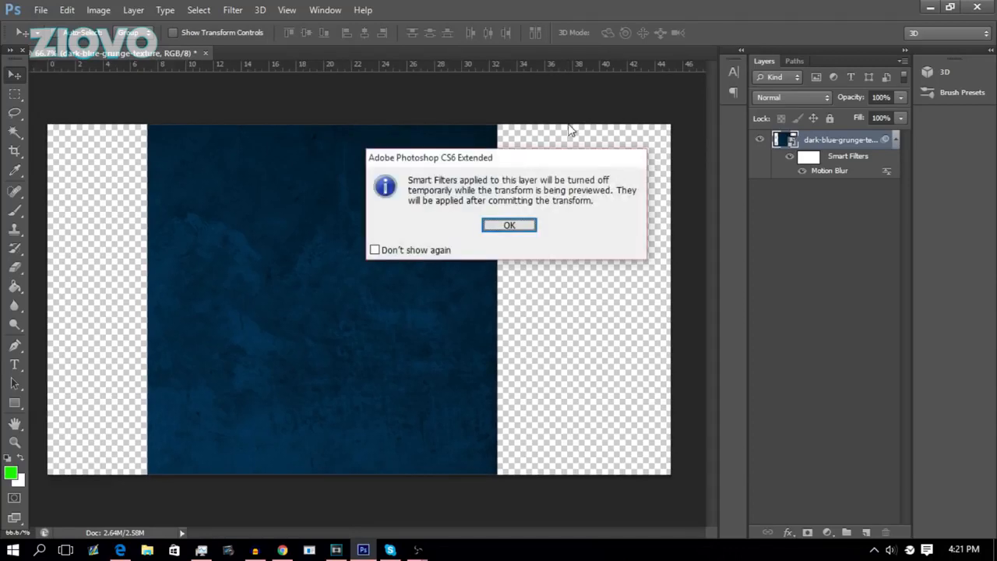
click(509, 225)
drag(149, 126, 302, 228)
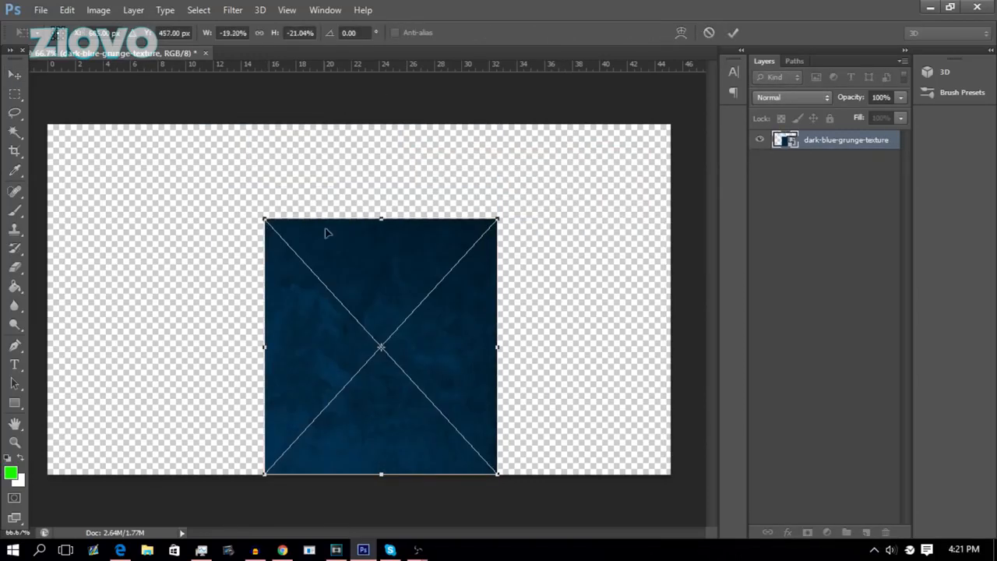
drag(346, 247, 333, 289)
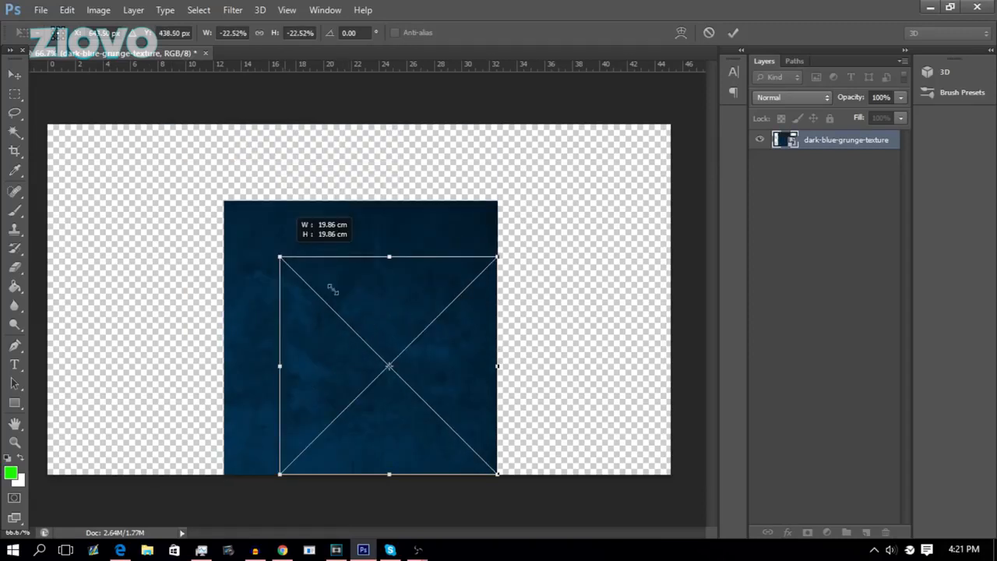
drag(333, 289, 363, 314)
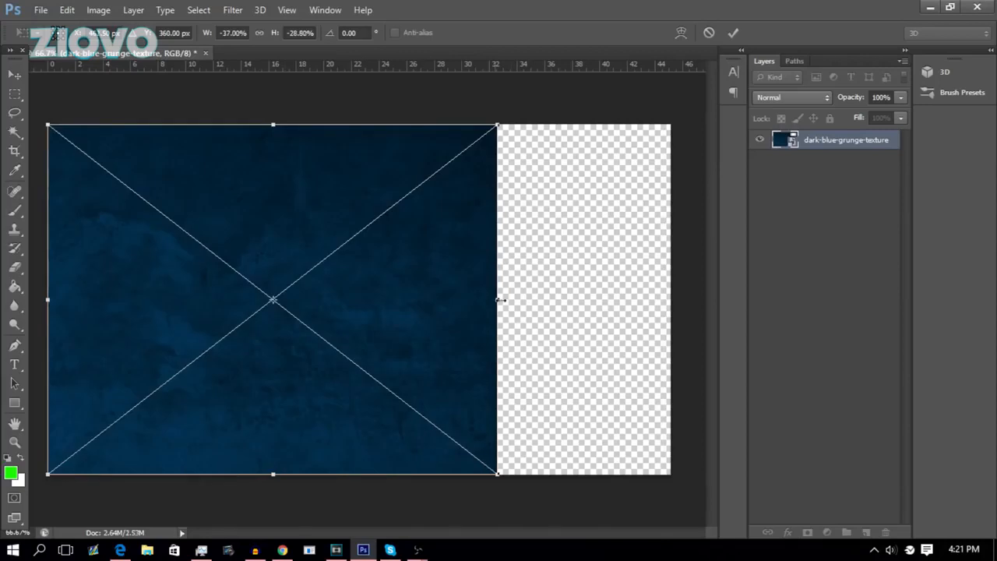
drag(500, 299, 677, 301)
drag(363, 474, 363, 481)
drag(44, 128, 39, 114)
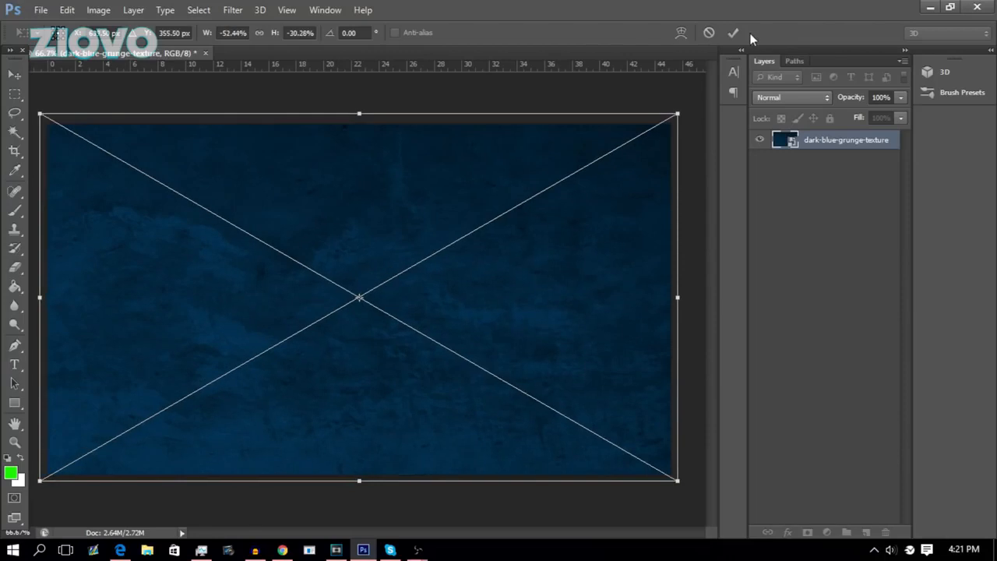
click(735, 32)
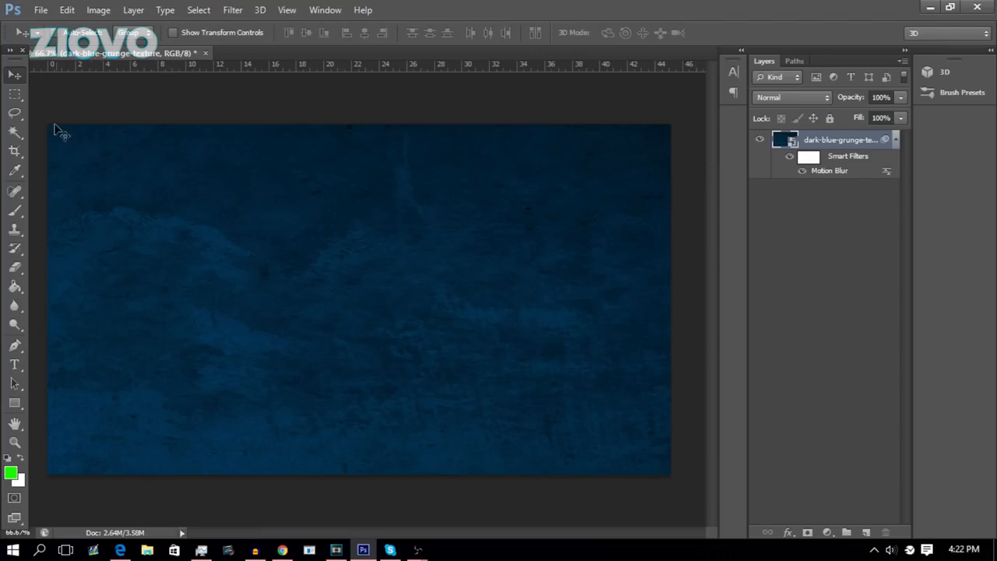
Place the Money_Bag_PNG_Clipart_Picture.png image onto the canvas and commit the placement.
click(20, 112)
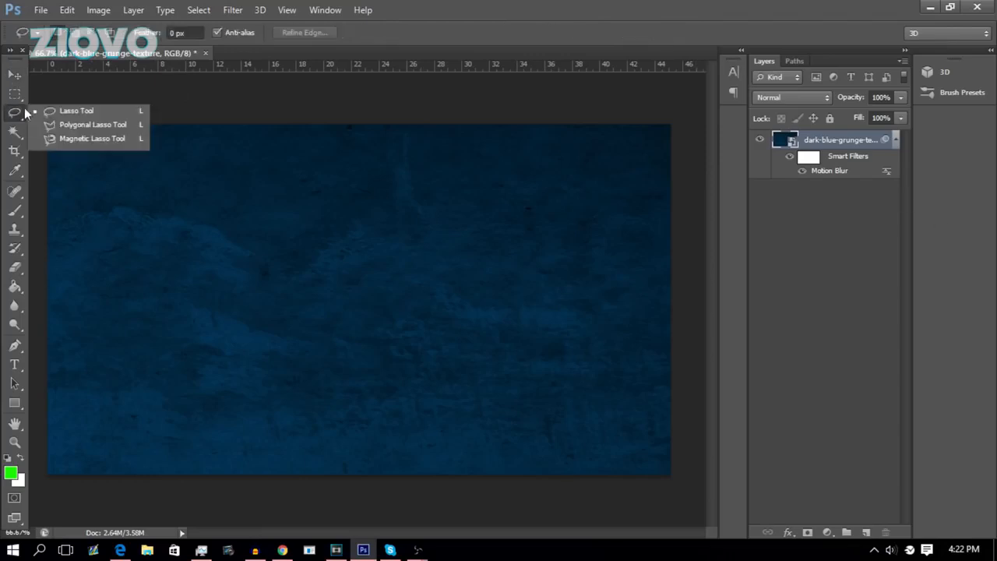
click(41, 10)
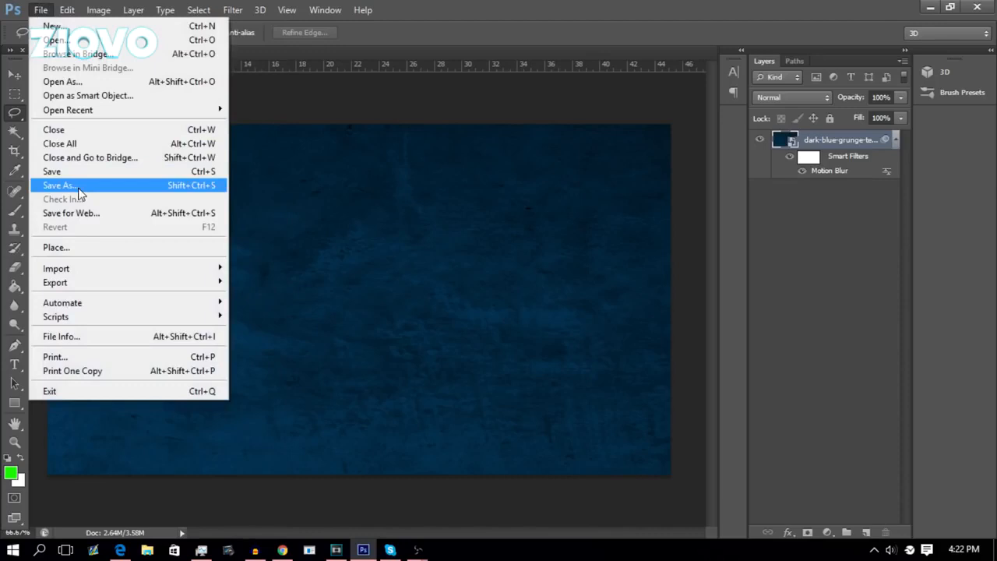
click(96, 247)
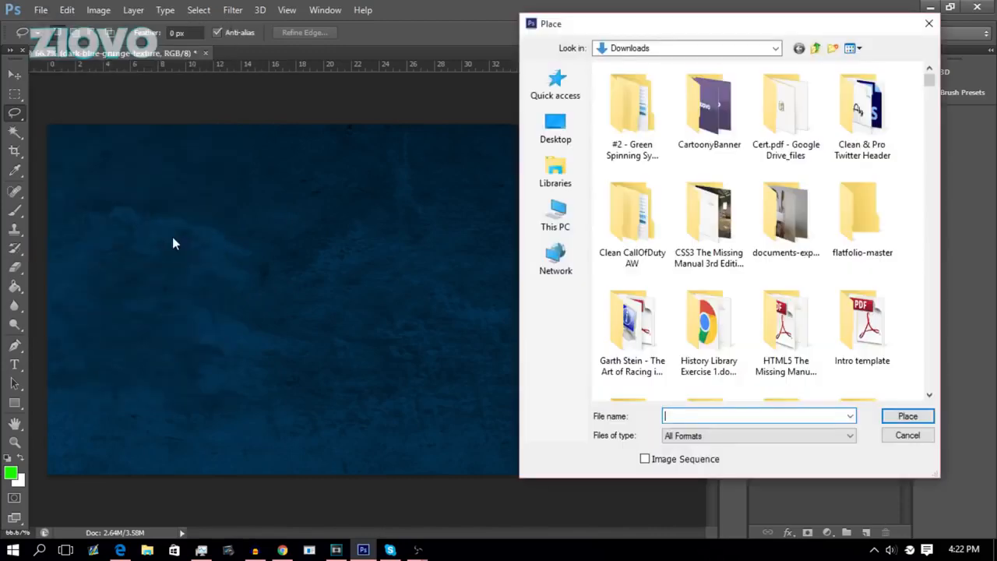
text(money)
key(Up)
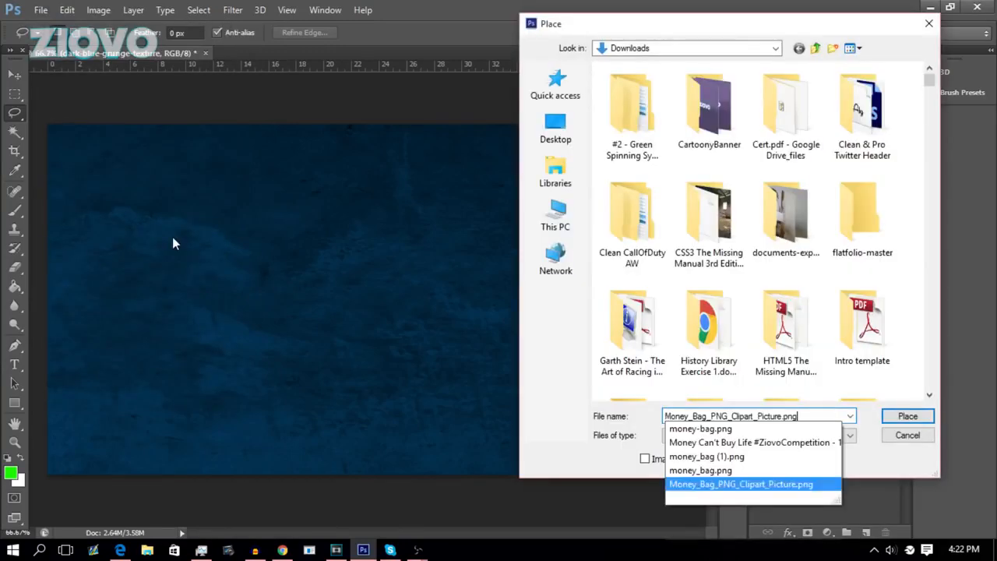
key(Return)
click(908, 416)
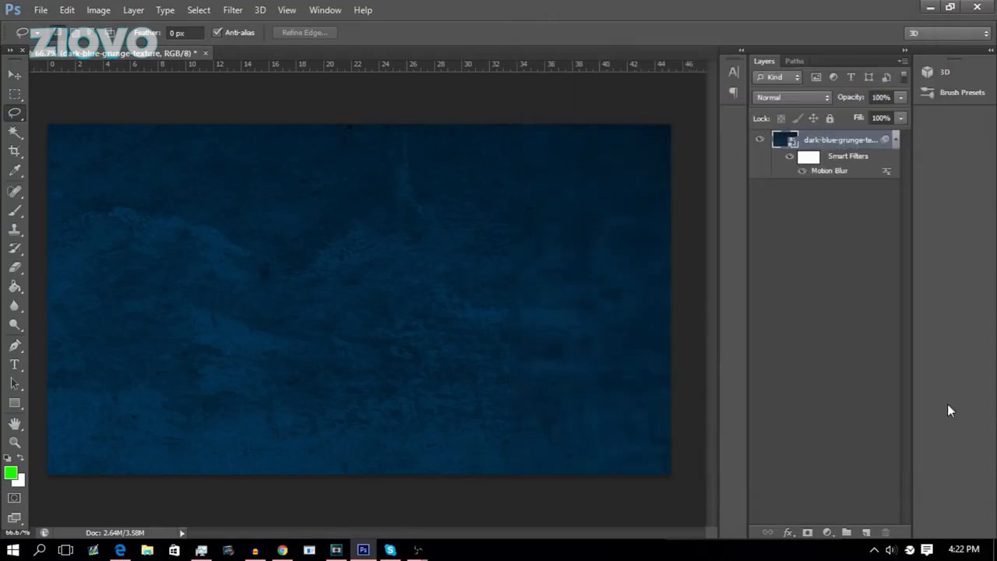
click(734, 33)
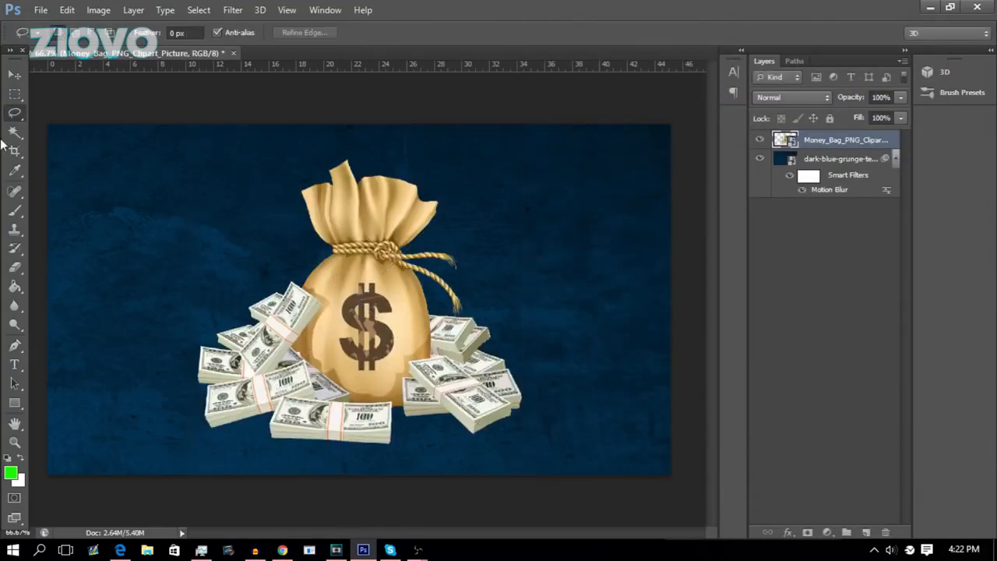
Copy a lasso-selected part of the money bag onto a new layer.
click(17, 112)
right_click(351, 254)
click(426, 345)
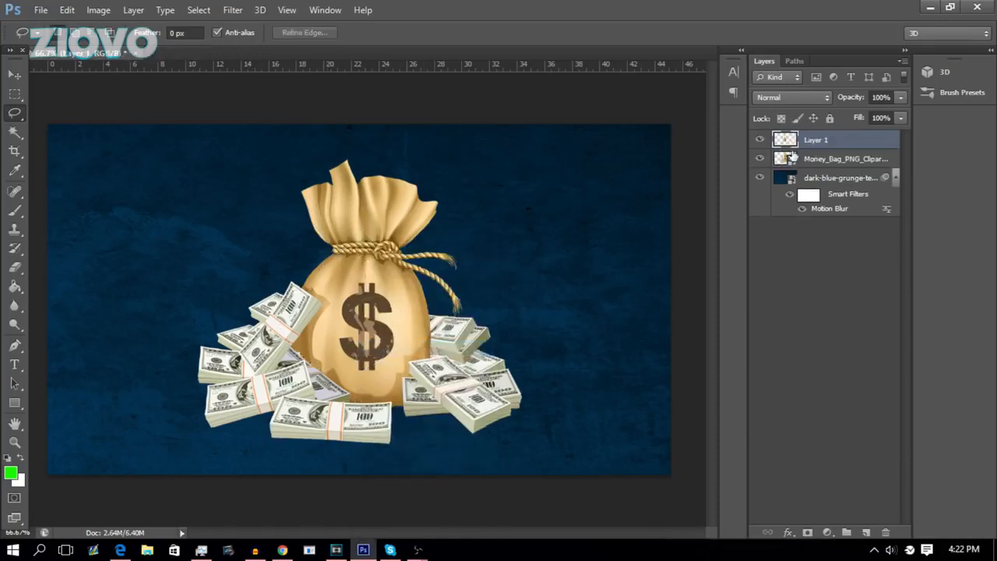
Toggle layer visibility to inspect the copied part, leaving the new layer hidden and the money bag shown.
click(760, 158)
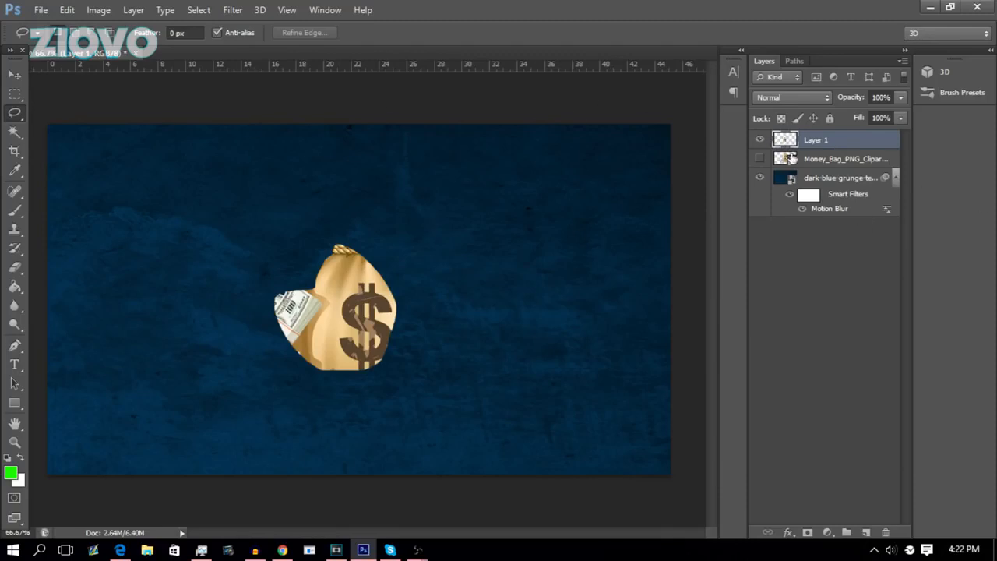
click(760, 139)
click(760, 158)
drag(14, 113, 32, 118)
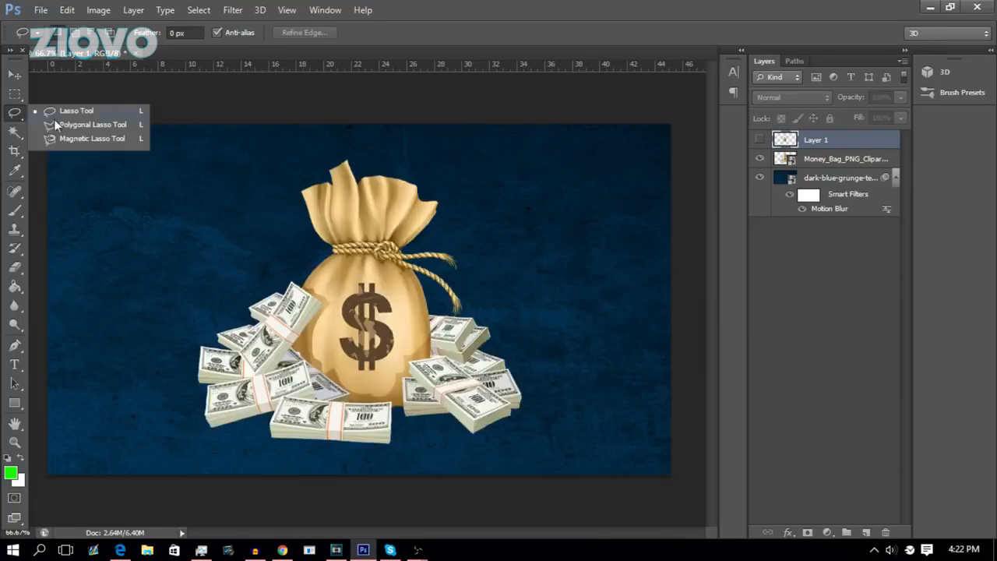
click(82, 139)
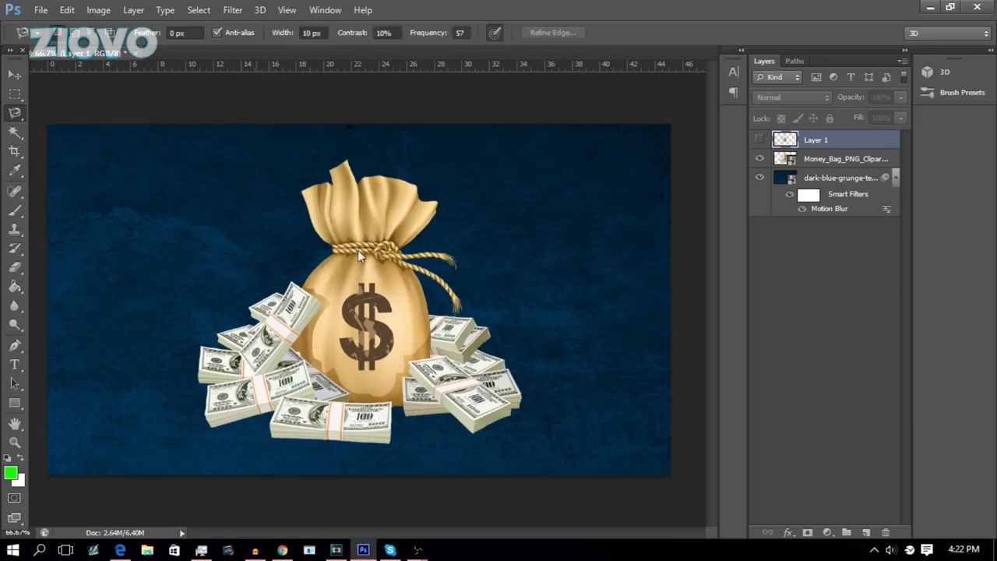
click(303, 193)
key(Escape)
Try a Magic Wand selection on the money bag, then deselect it.
click(14, 132)
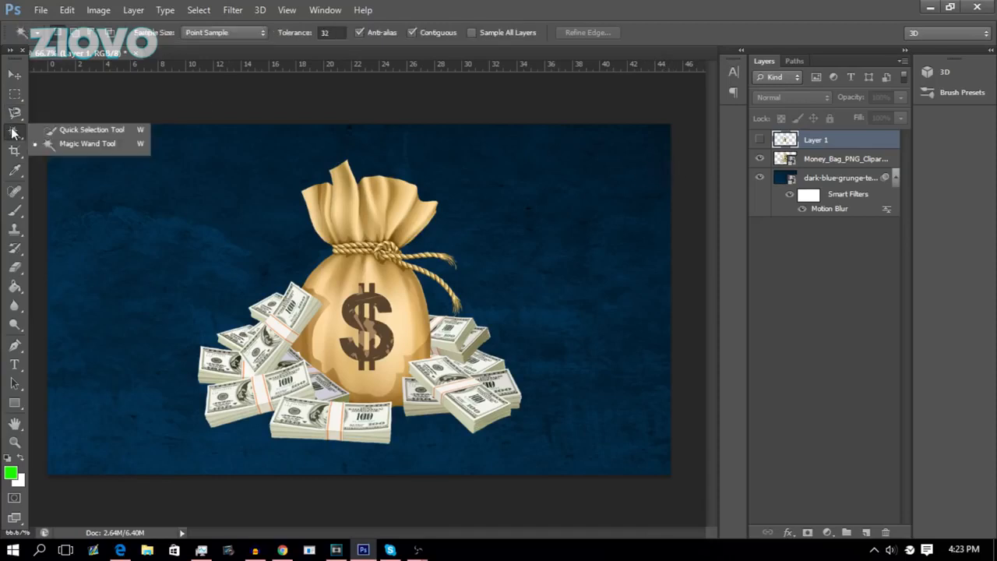
click(74, 144)
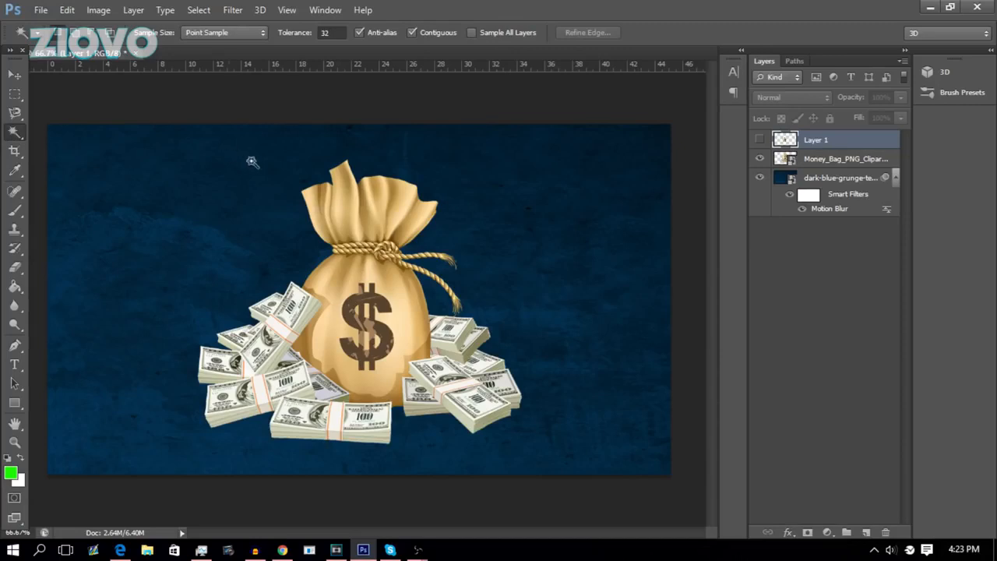
click(15, 131)
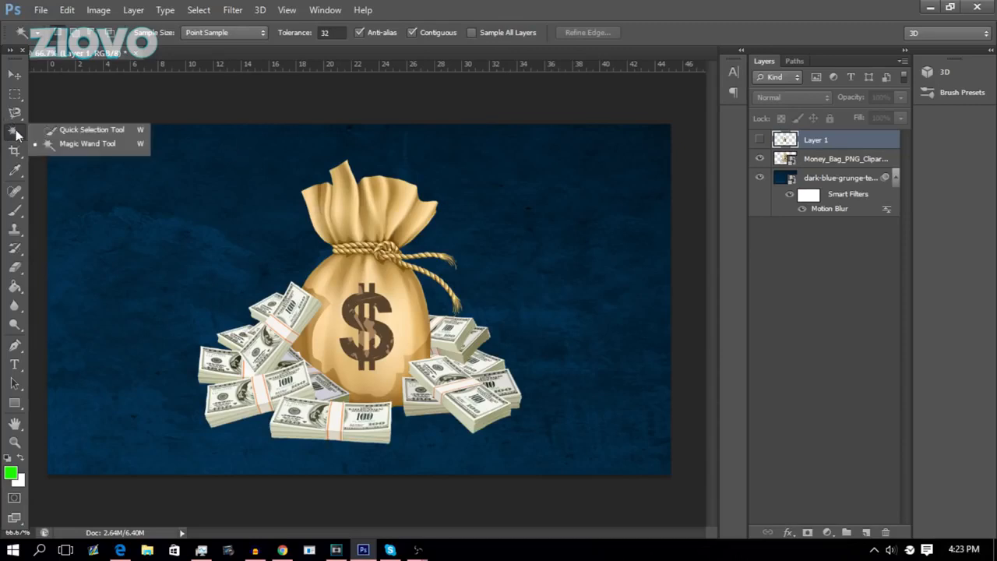
click(86, 143)
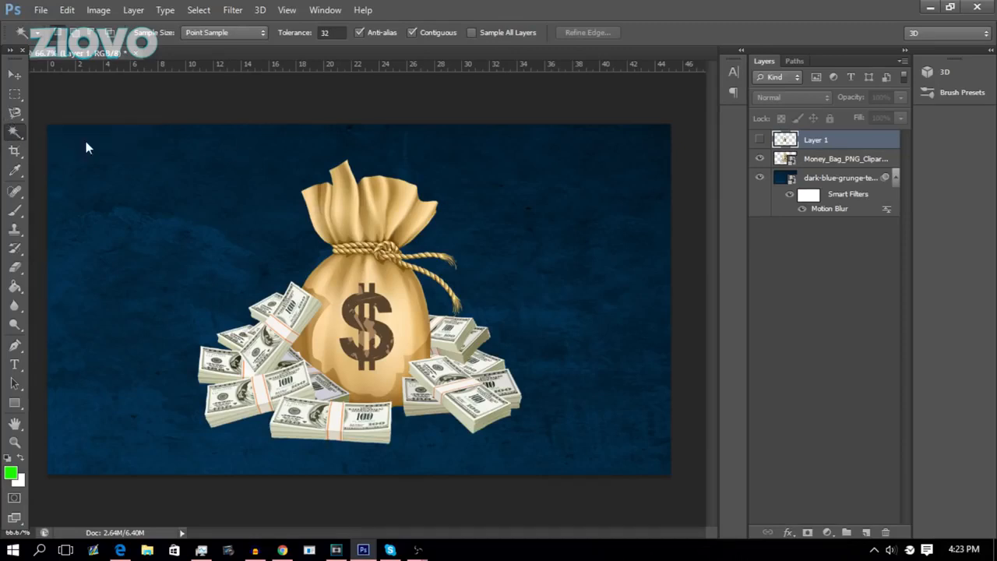
click(343, 283)
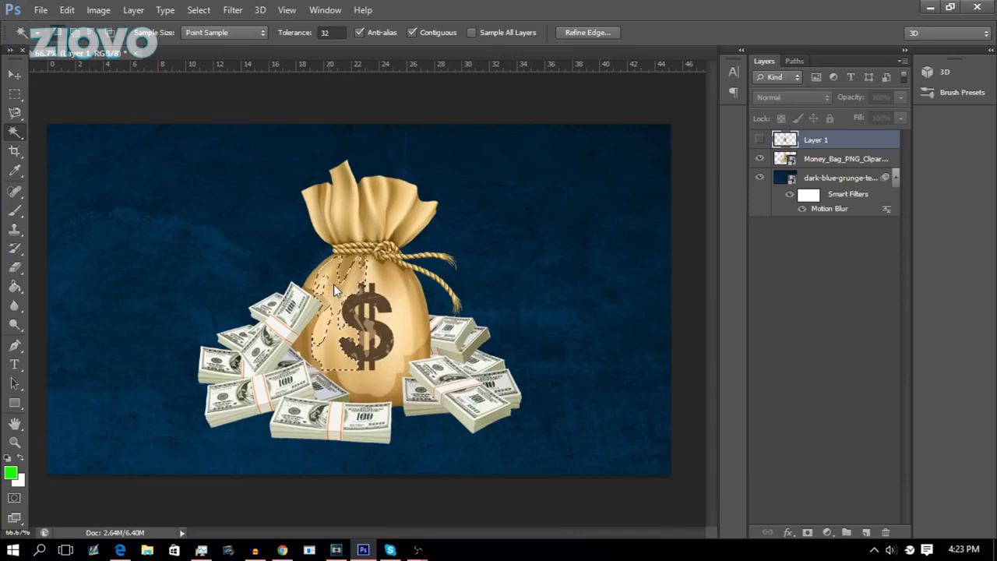
right_click(345, 361)
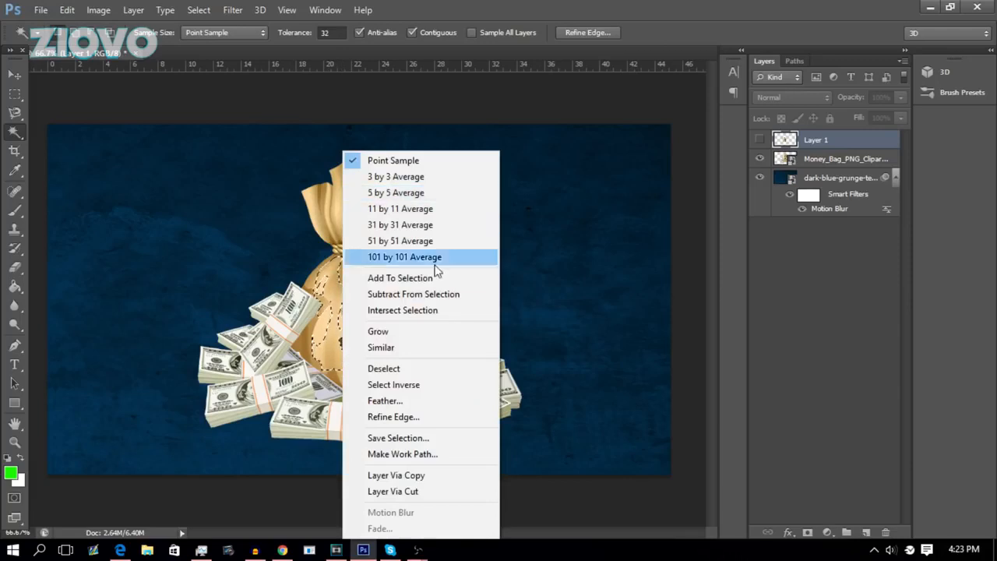
click(602, 268)
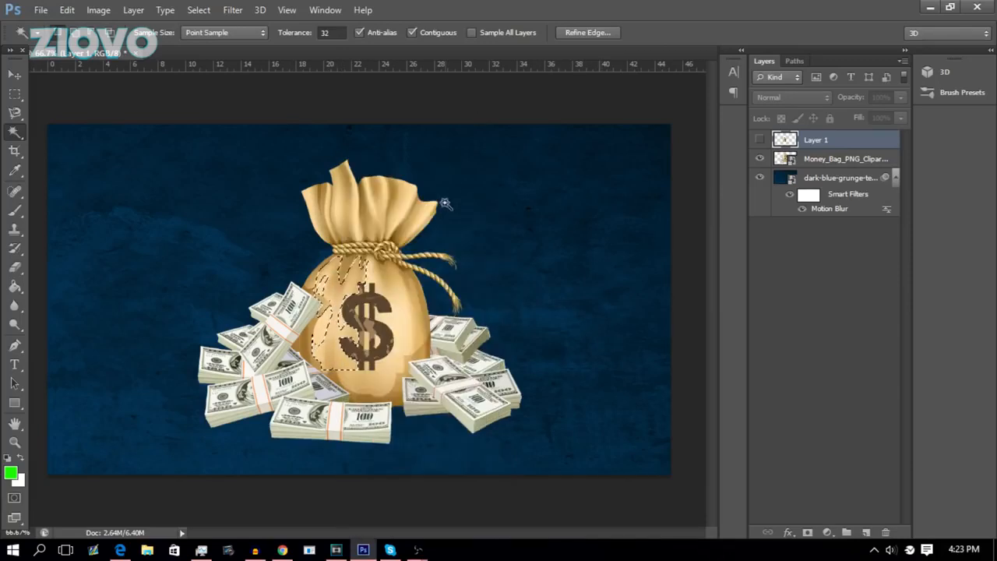
key(ctrl+d)
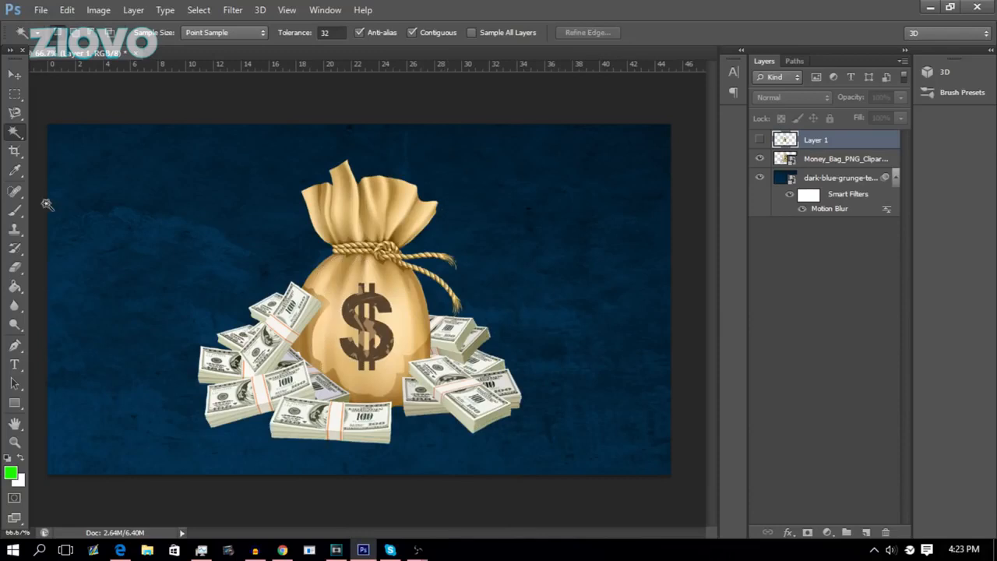
Try cropping the canvas inward from its top-left corner, then undo the crop.
click(15, 151)
drag(52, 127, 95, 144)
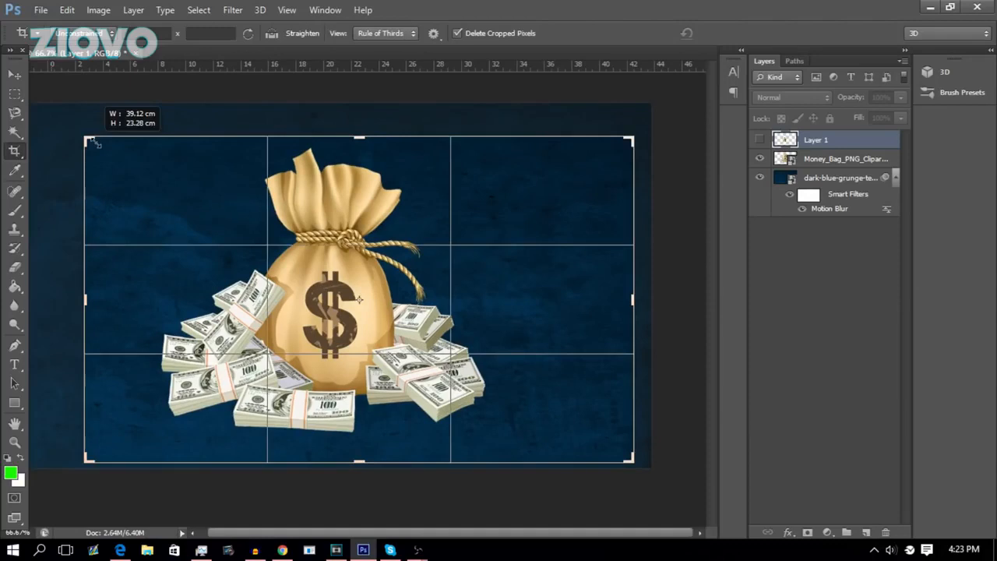
key(Return)
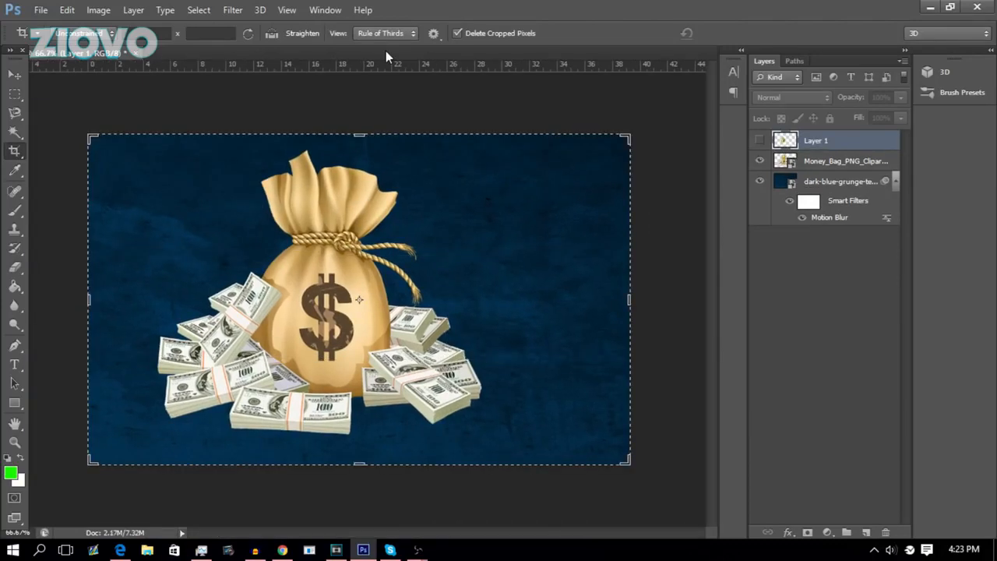
key(ctrl+z)
Sample the money bag's tan colour (#d3af6a) as the foreground colour with the Eyedropper.
click(20, 173)
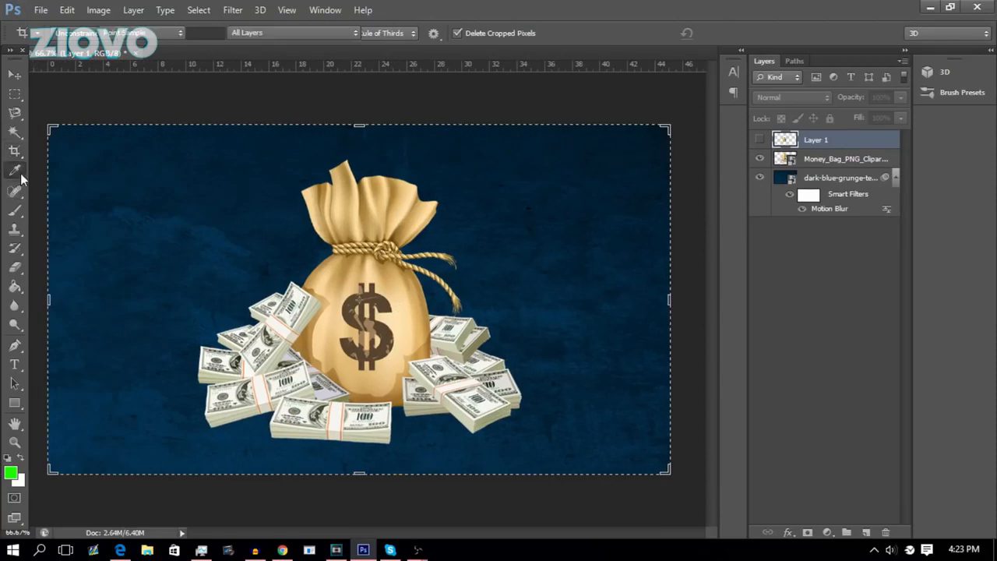
right_click(20, 173)
click(55, 169)
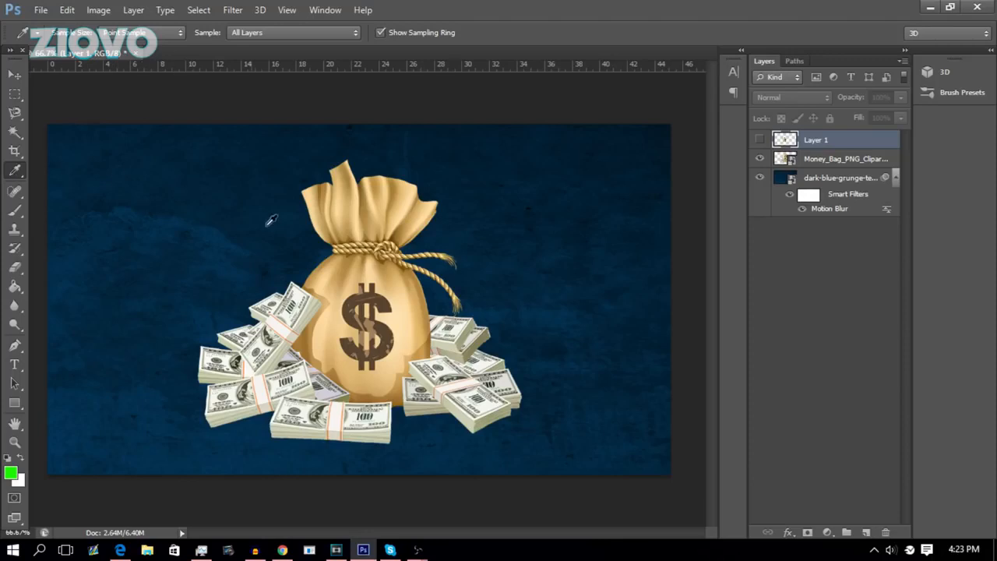
click(354, 202)
click(12, 471)
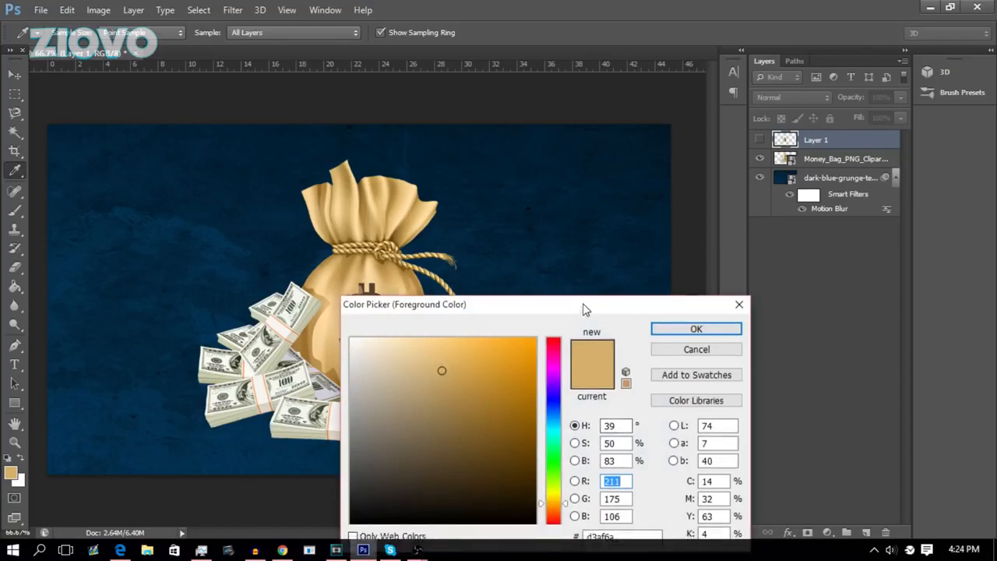
click(616, 400)
double_click(616, 401)
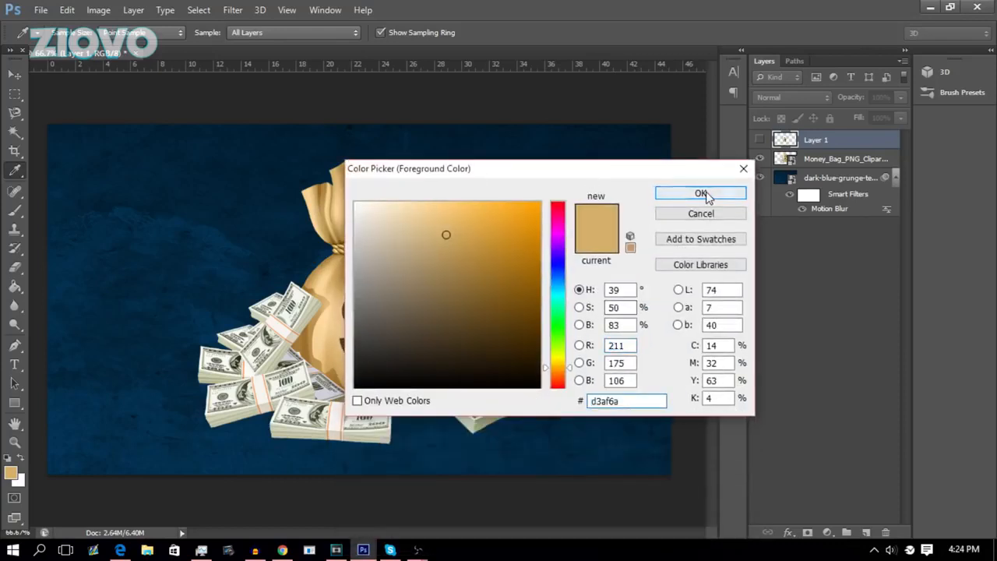
click(701, 193)
Select the Brush tool and add a new empty layer above the others.
drag(14, 211, 68, 205)
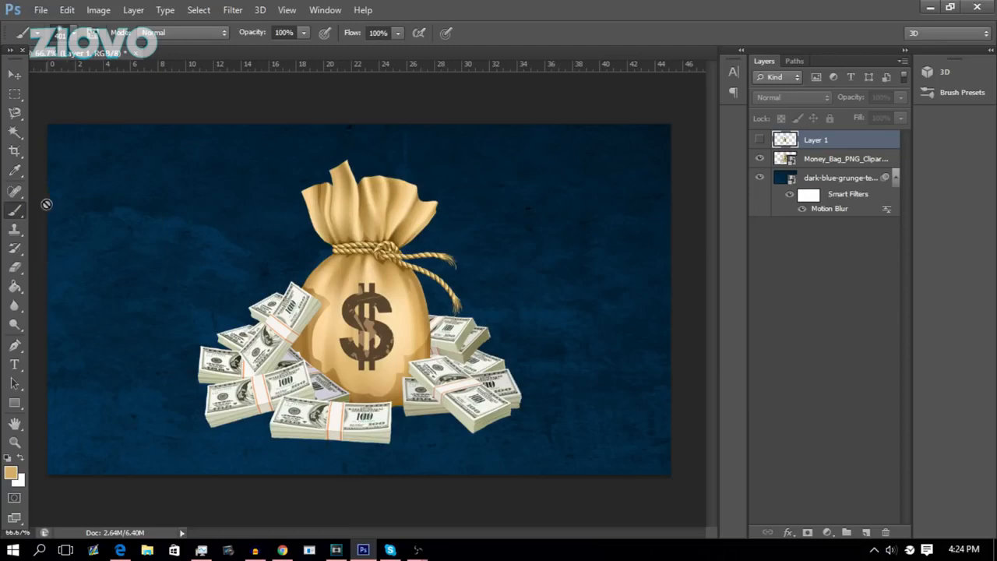
click(867, 532)
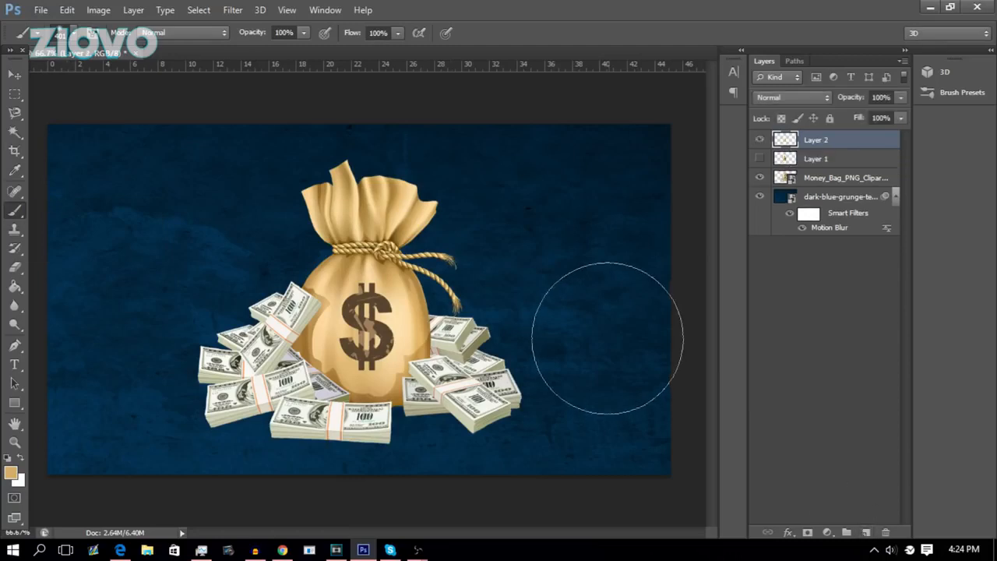
Try soft brush settings with test strokes on the new layer, undoing each stroke.
click(71, 36)
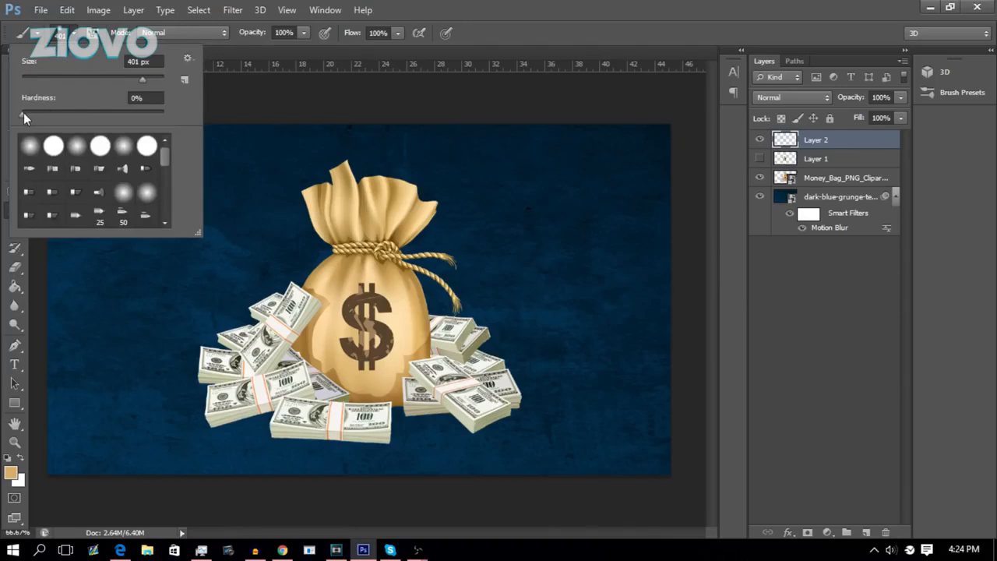
drag(23, 113, 181, 112)
drag(142, 78, 83, 75)
mouse_move(477, 159)
mouse_down()
mouse_move(521, 218)
mouse_move(554, 296)
mouse_up()
key(ctrl+z)
click(72, 34)
drag(67, 112, 30, 112)
drag(537, 204, 579, 310)
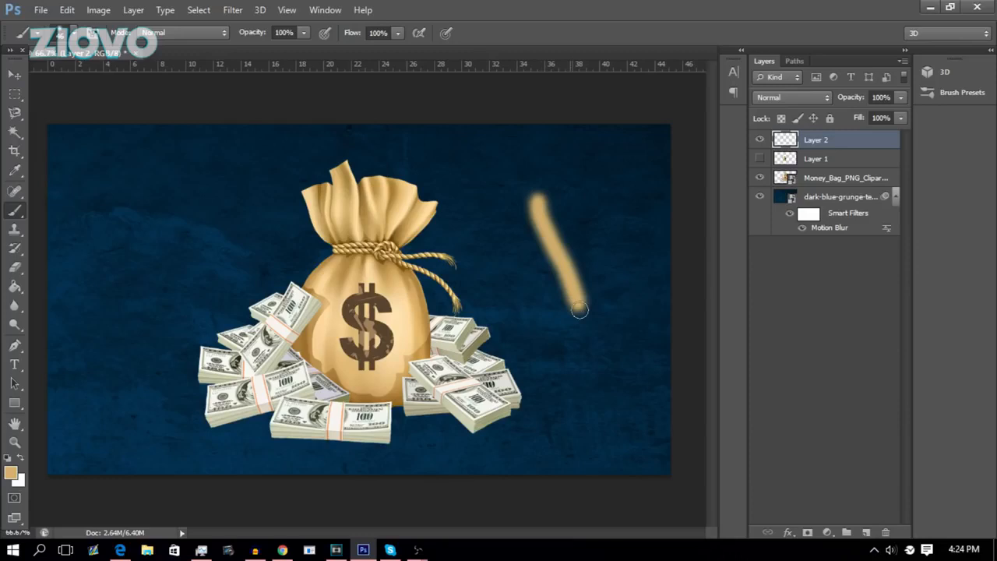
key(ctrl+z)
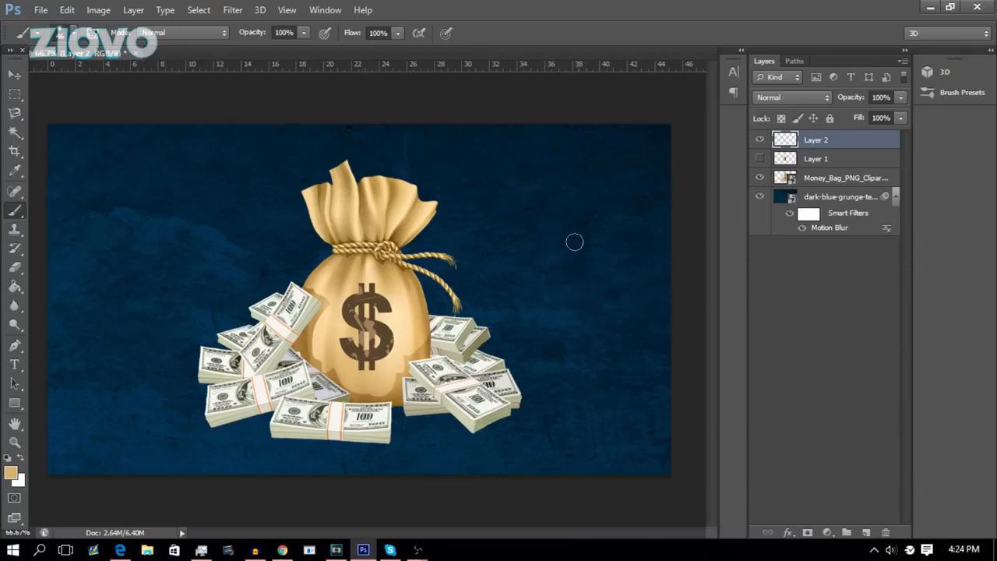
Set the brush to a soft 525 px size with 0% hardness.
click(83, 41)
click(95, 77)
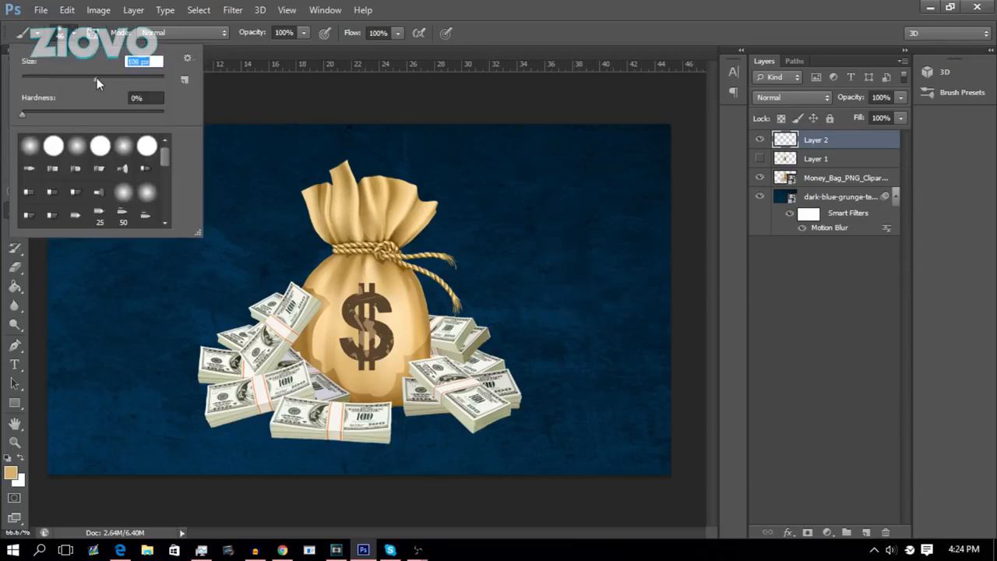
click(128, 78)
click(144, 79)
drag(151, 77, 150, 77)
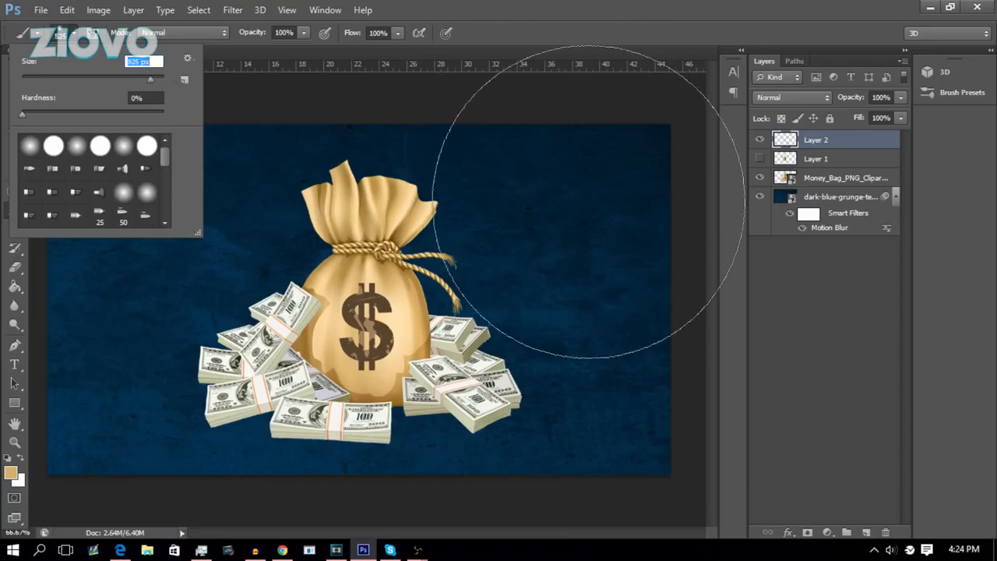
Set the foreground colour to cyan #00ffea.
click(10, 472)
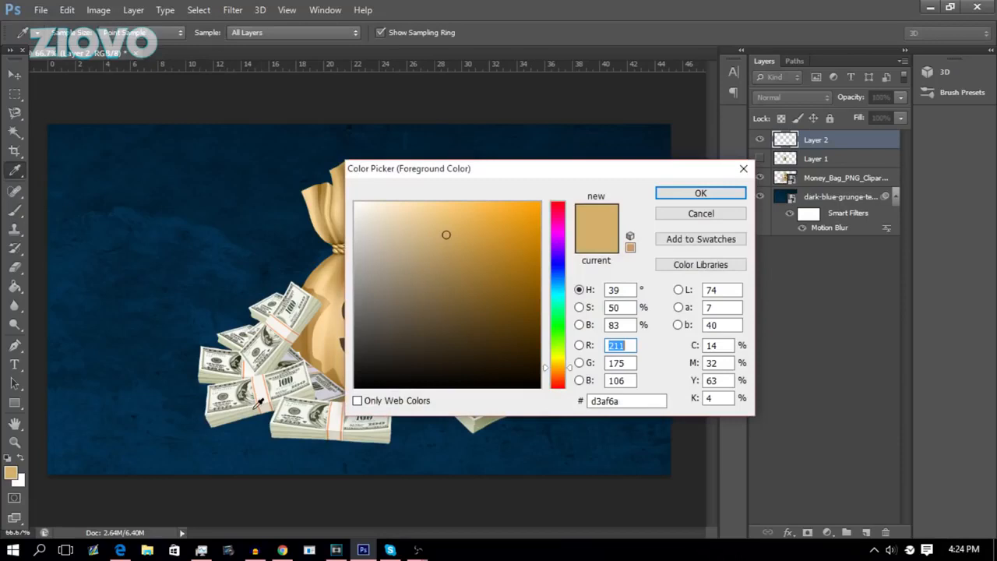
click(558, 298)
click(540, 204)
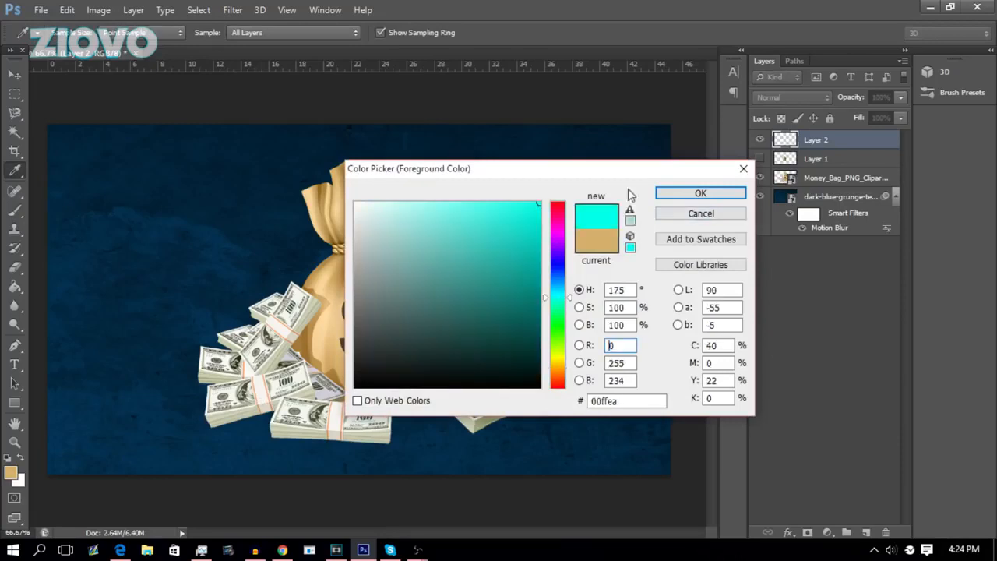
click(701, 193)
Paint large soft cyan glows into the four corners of the canvas on the new layer.
click(592, 181)
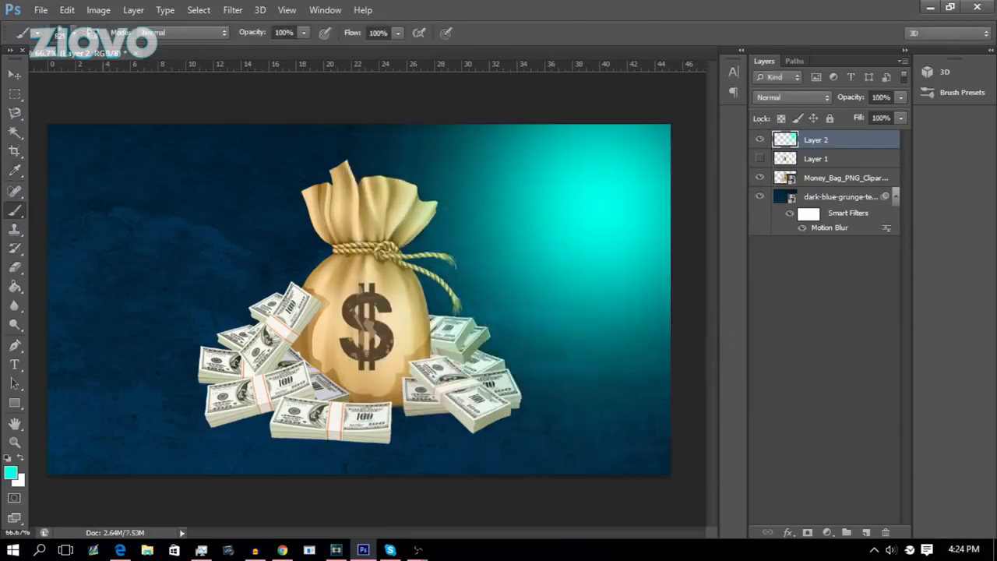
click(117, 184)
click(86, 448)
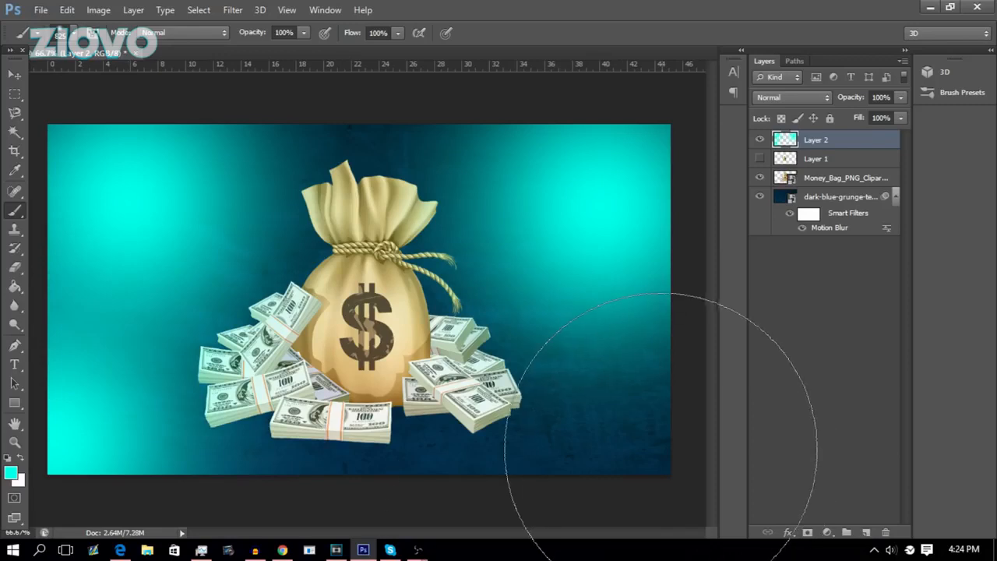
click(623, 455)
Set the glow layer's opacity to 20%.
double_click(881, 96)
text(20)
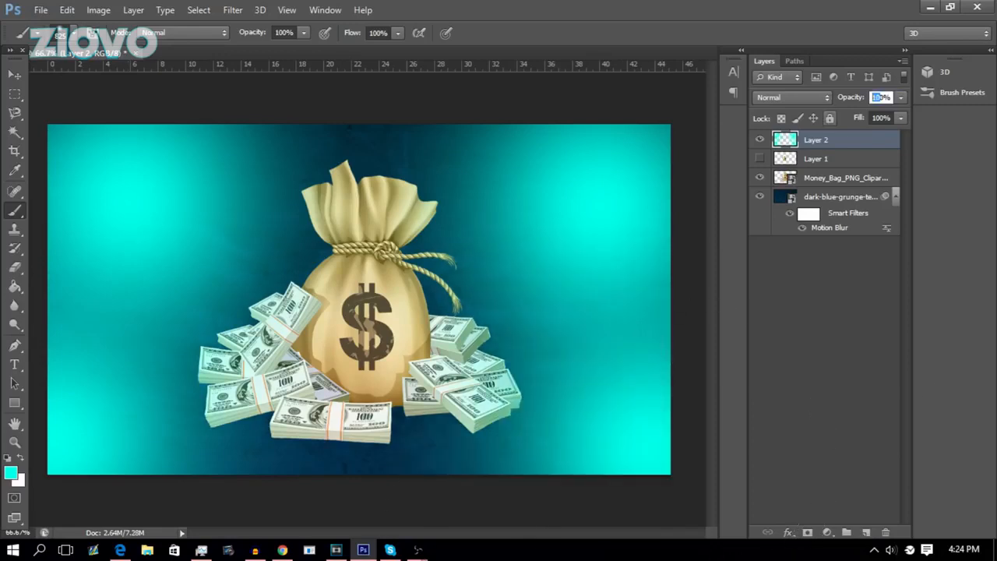
key(Return)
text(40)
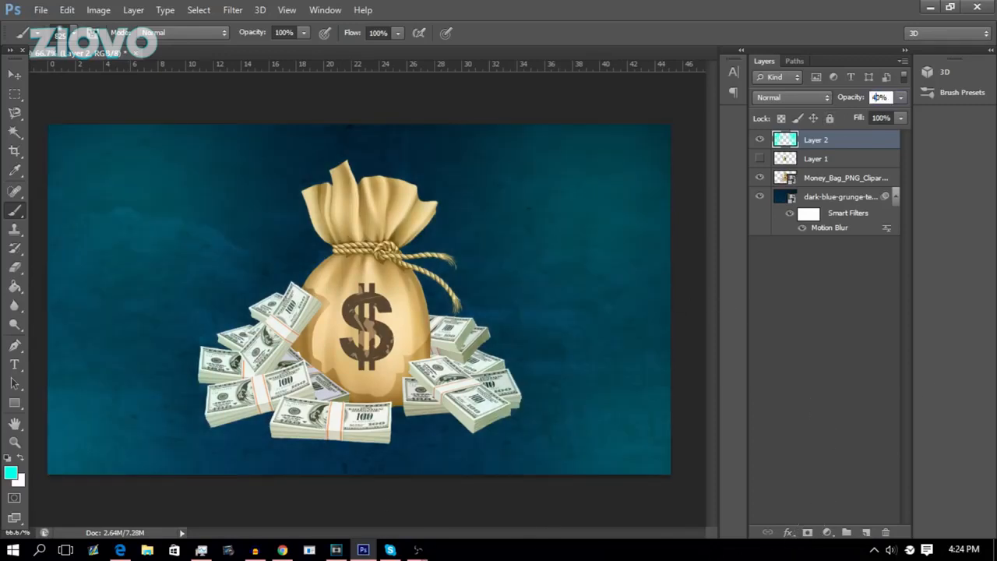
key(Return)
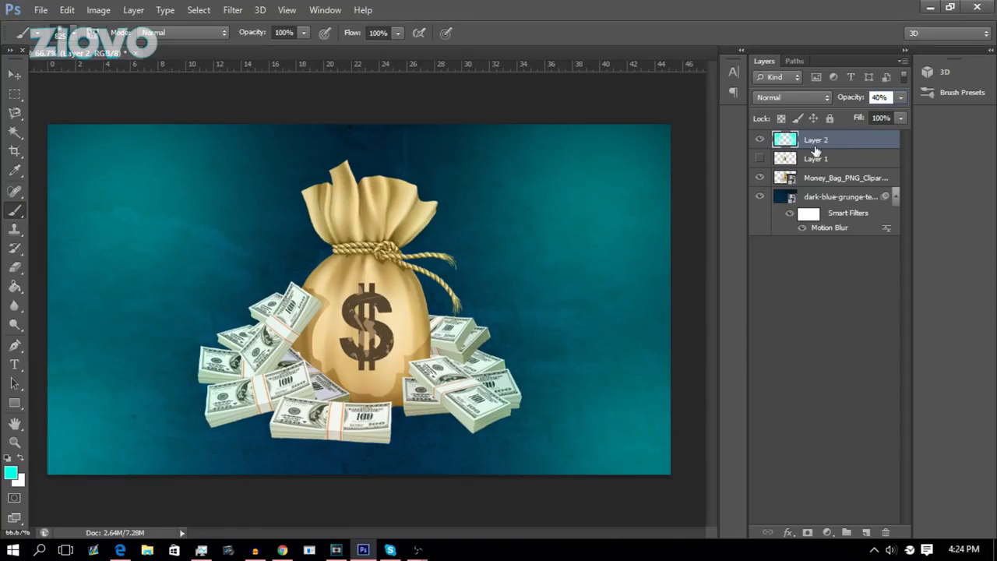
double_click(879, 98)
text(20)
key(Return)
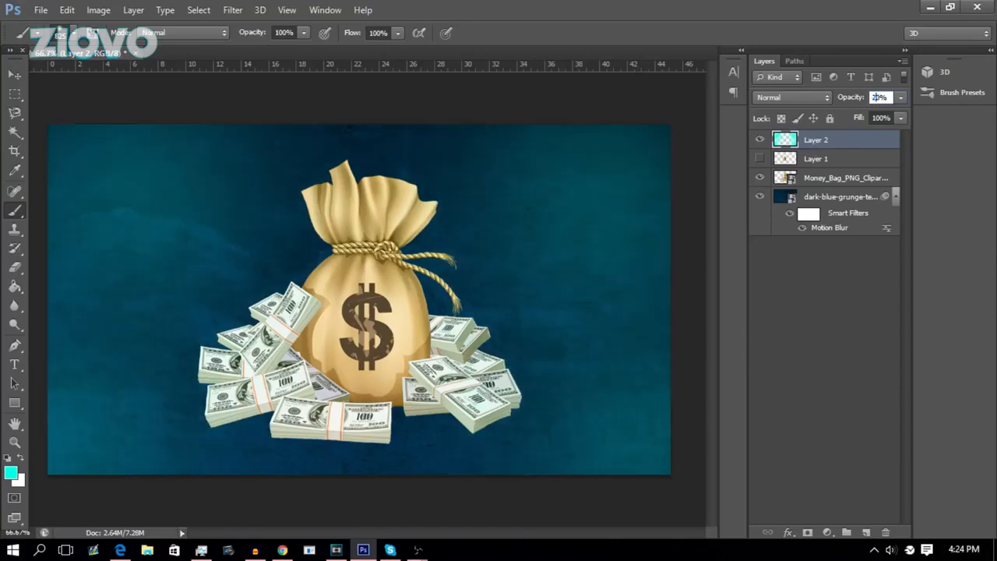
Try erasing part of the cyan glow with the Eraser, then undo it.
drag(15, 266, 53, 272)
mouse_move(187, 251)
mouse_down()
mouse_move(125, 314)
mouse_move(78, 325)
mouse_up()
key(ctrl+z)
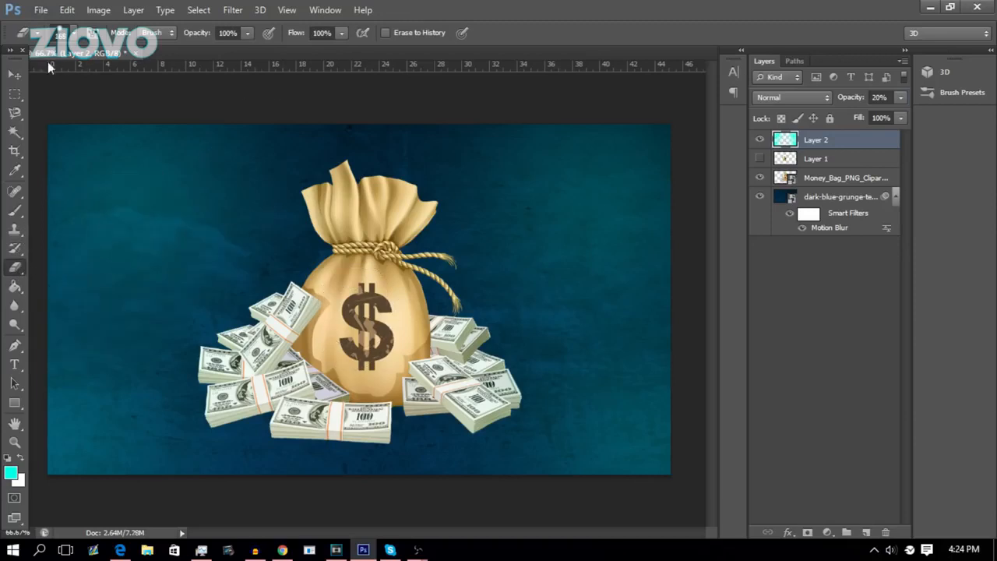
click(75, 33)
click(599, 6)
Start a text layer on the left of the canvas and set the text colour to white.
click(14, 346)
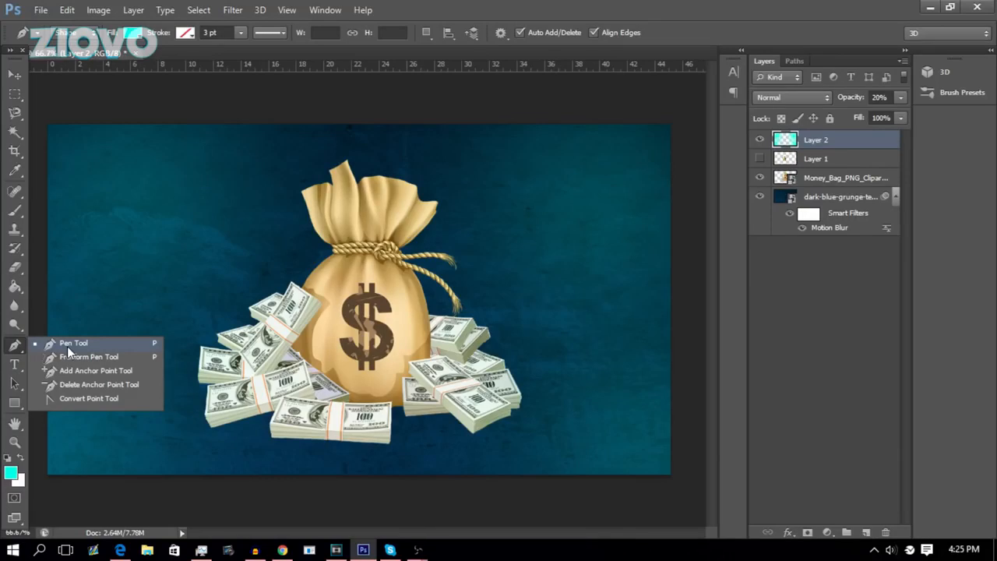
click(21, 367)
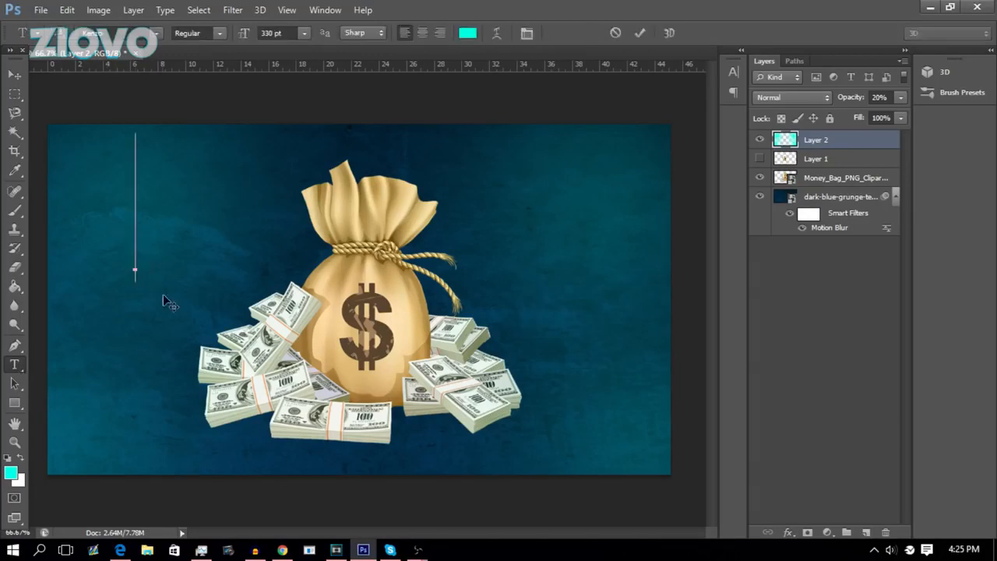
click(135, 271)
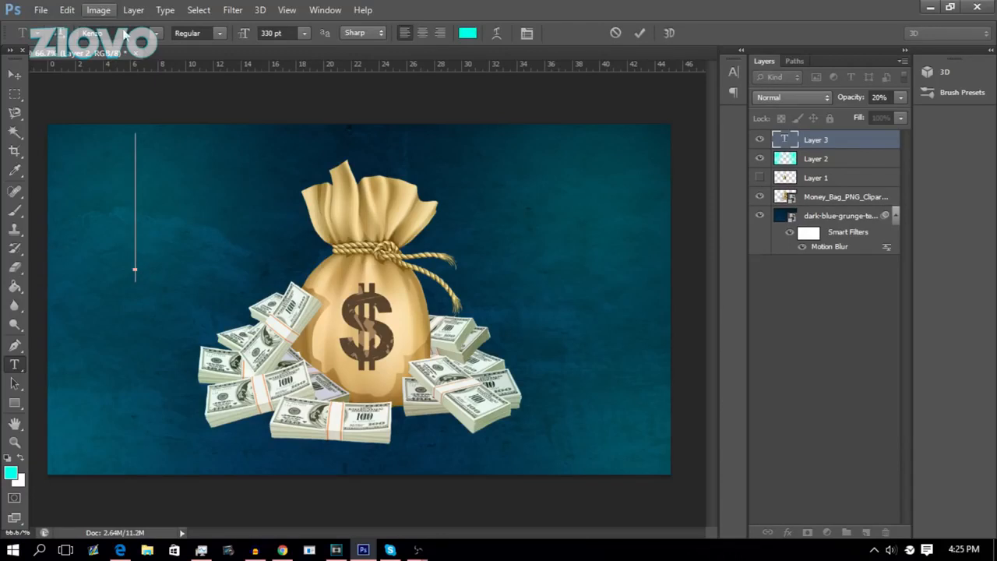
click(306, 34)
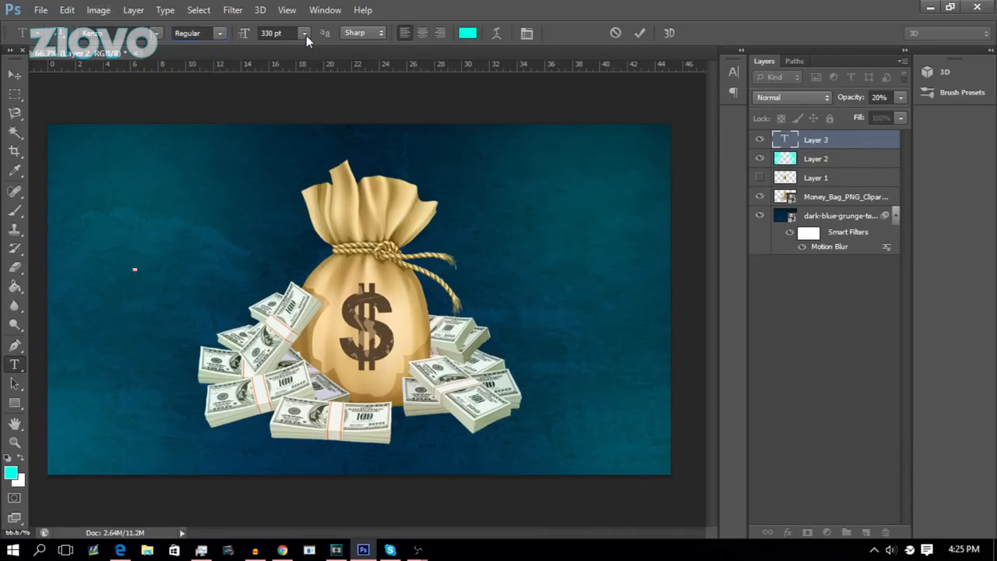
click(468, 33)
drag(523, 249, 355, 202)
click(686, 195)
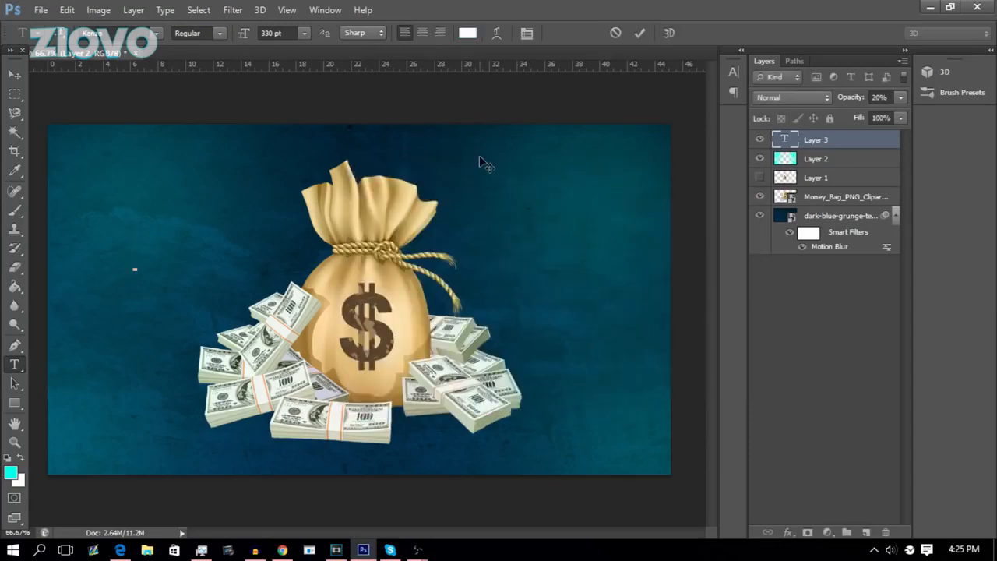
Type TEST in 330 pt Kenzo, centre the alignment and commit the text.
text(TEST)
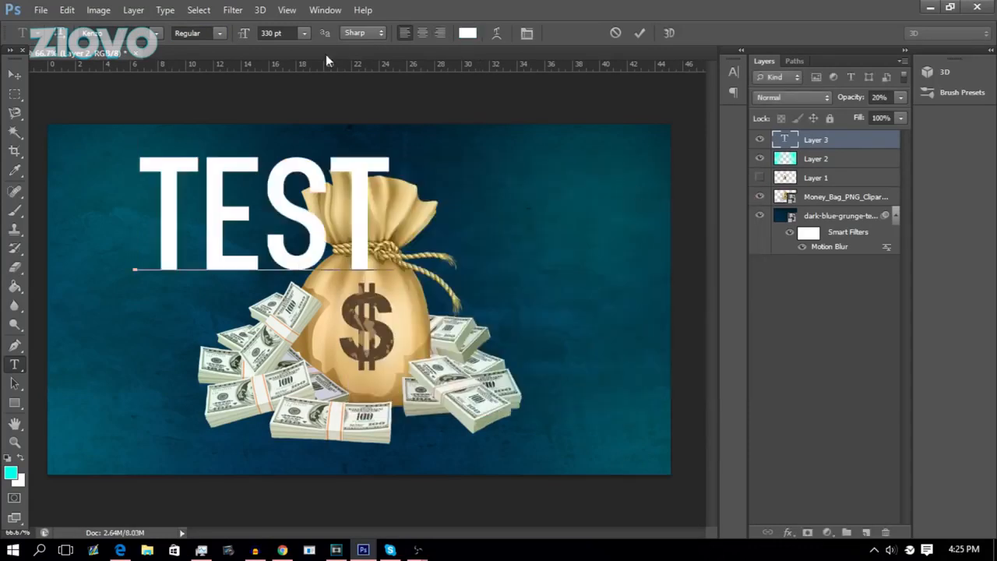
click(421, 33)
click(640, 33)
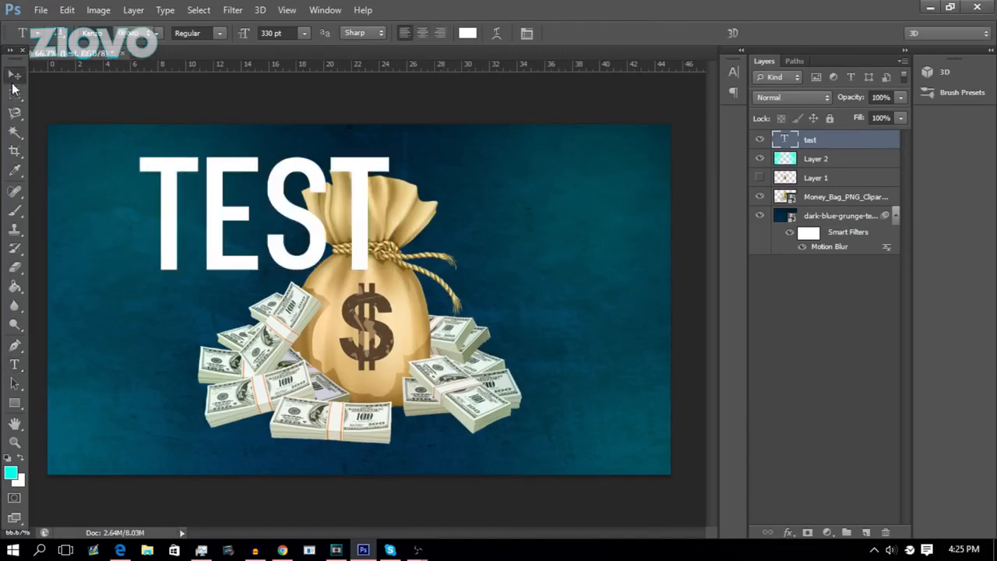
Move the TEST text to the upper right of the canvas beside the money bag.
click(15, 74)
drag(191, 218, 299, 245)
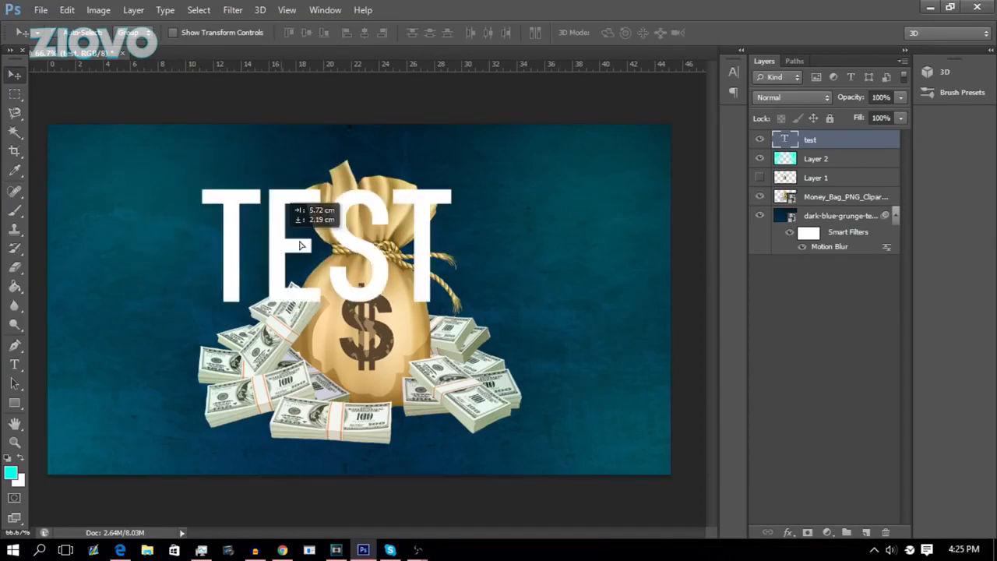
drag(300, 245, 503, 202)
Zoom in to inspect the money bag and cash edges, then return to the full view.
click(15, 403)
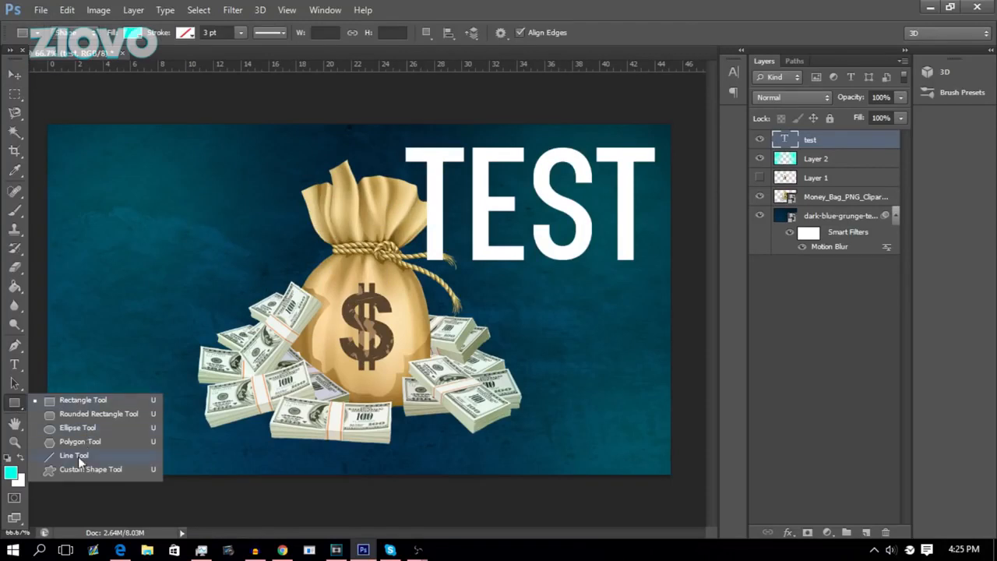
click(15, 424)
click(50, 421)
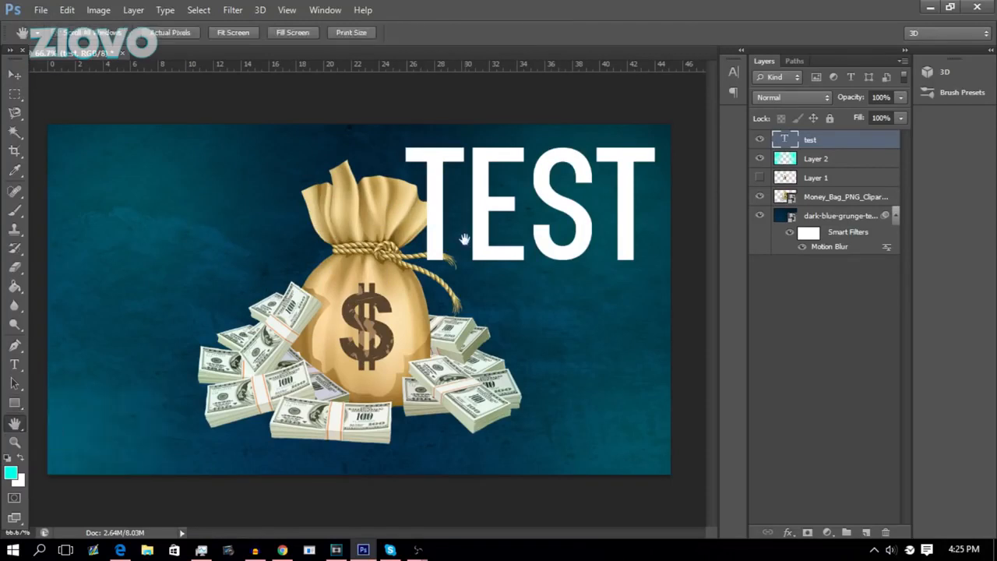
click(15, 442)
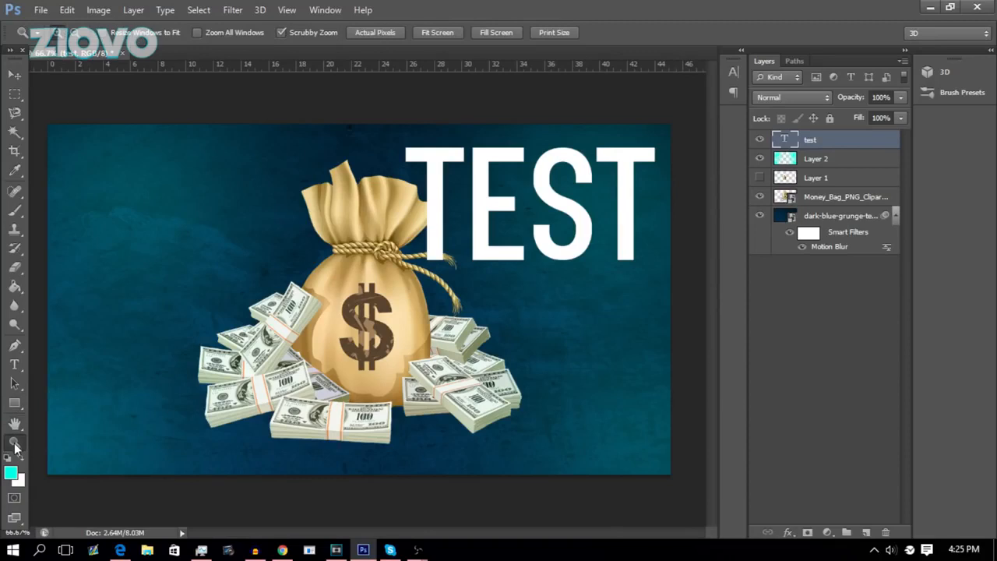
click(136, 399)
click(167, 389)
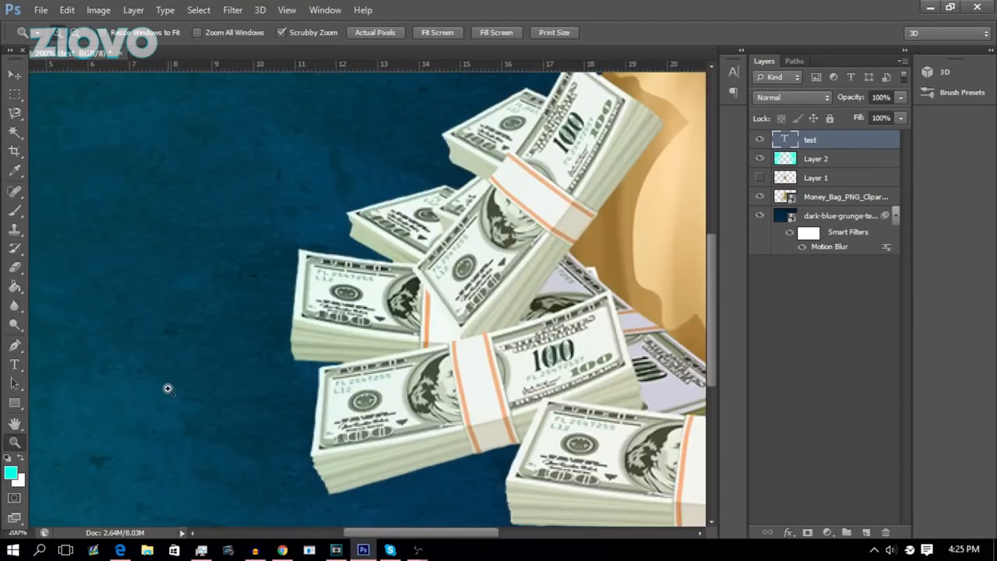
alt+click(168, 388)
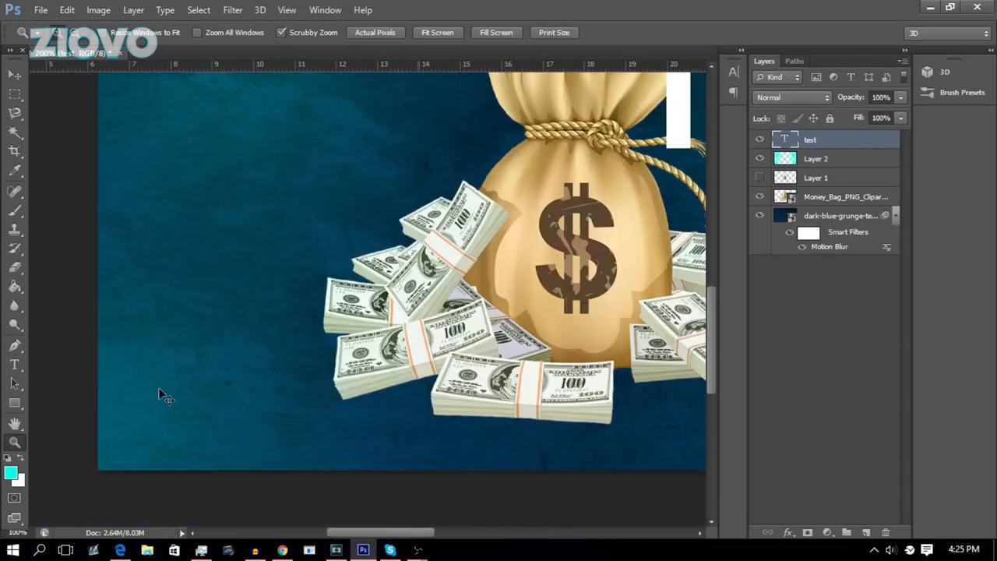
alt+click(158, 390)
click(160, 390)
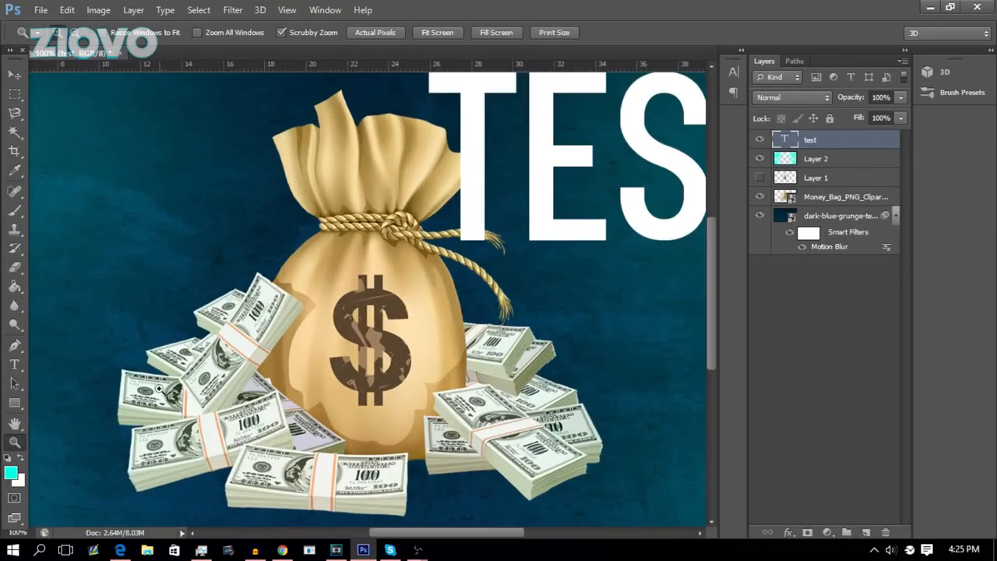
alt+click(164, 394)
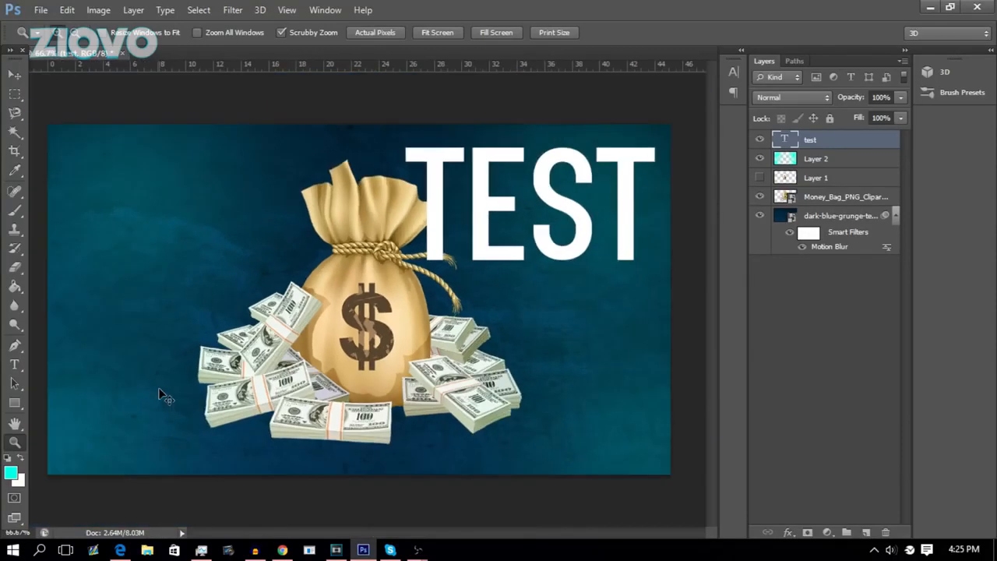
Try to sample a dark blue from the background as the foreground colour with the colour picker.
click(16, 477)
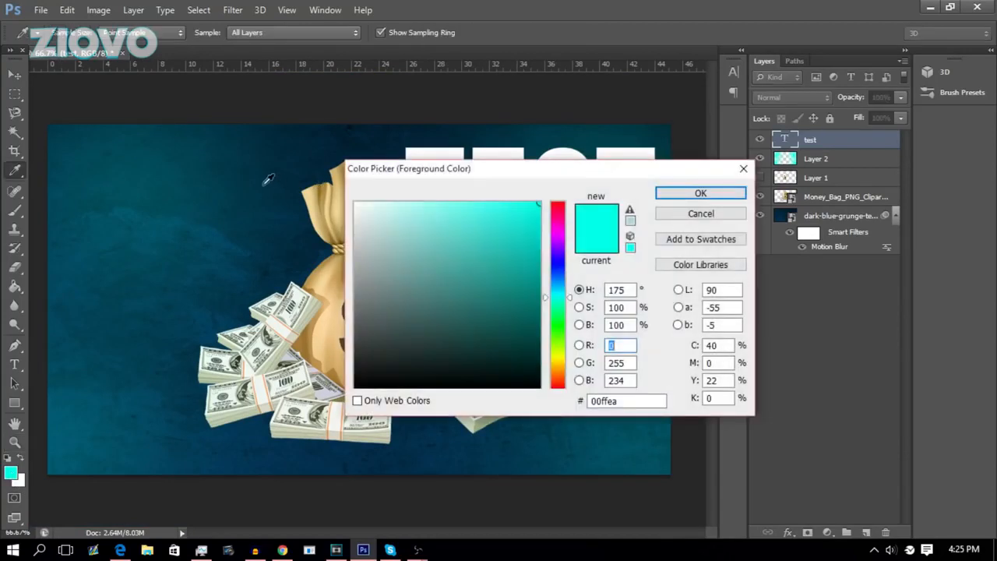
click(280, 160)
click(362, 141)
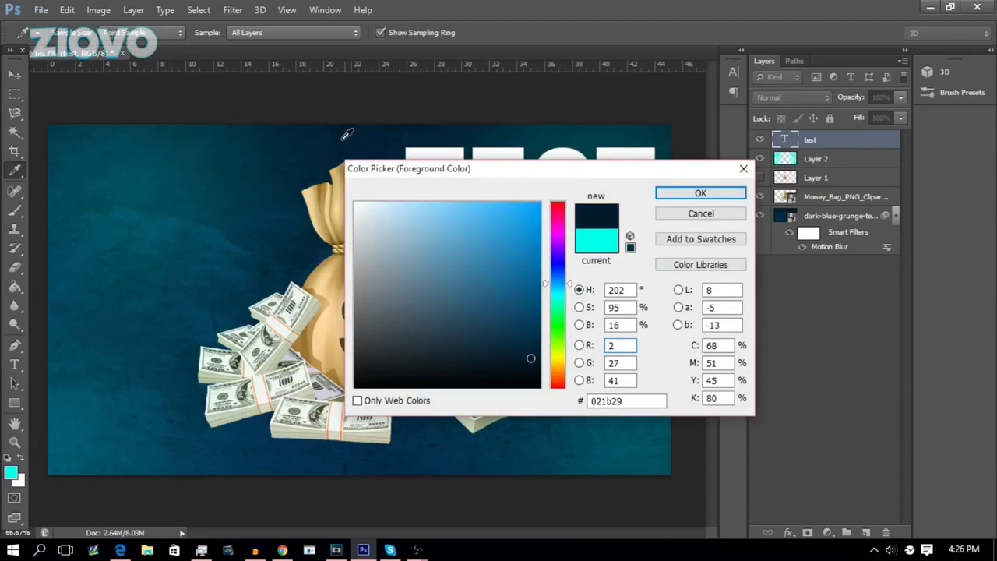
click(508, 146)
click(677, 192)
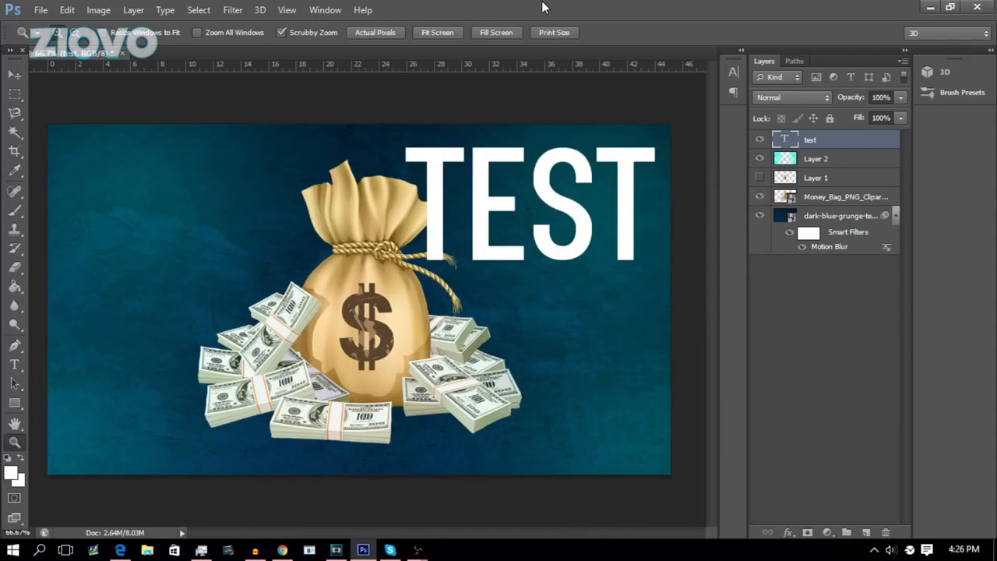
click(325, 10)
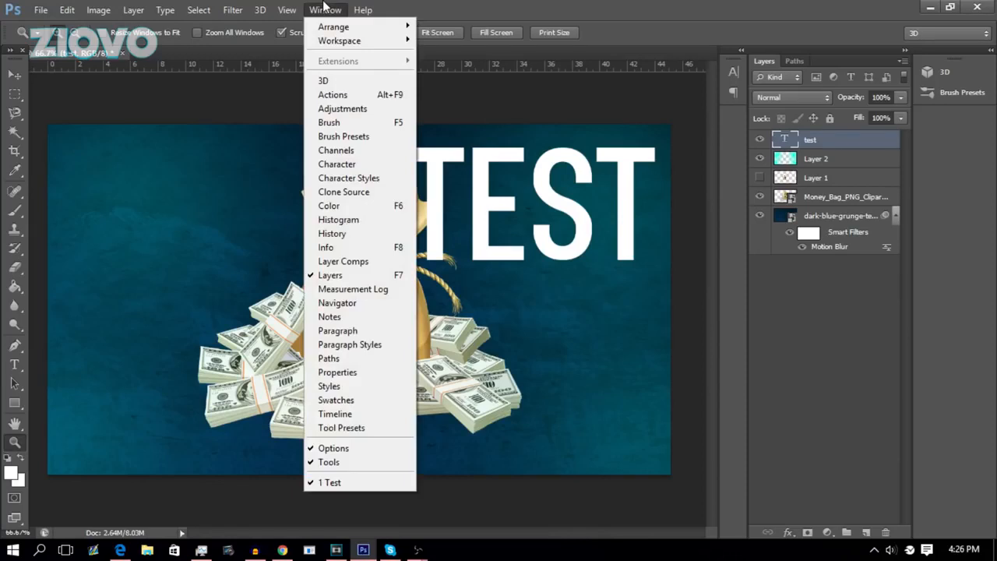
click(402, 403)
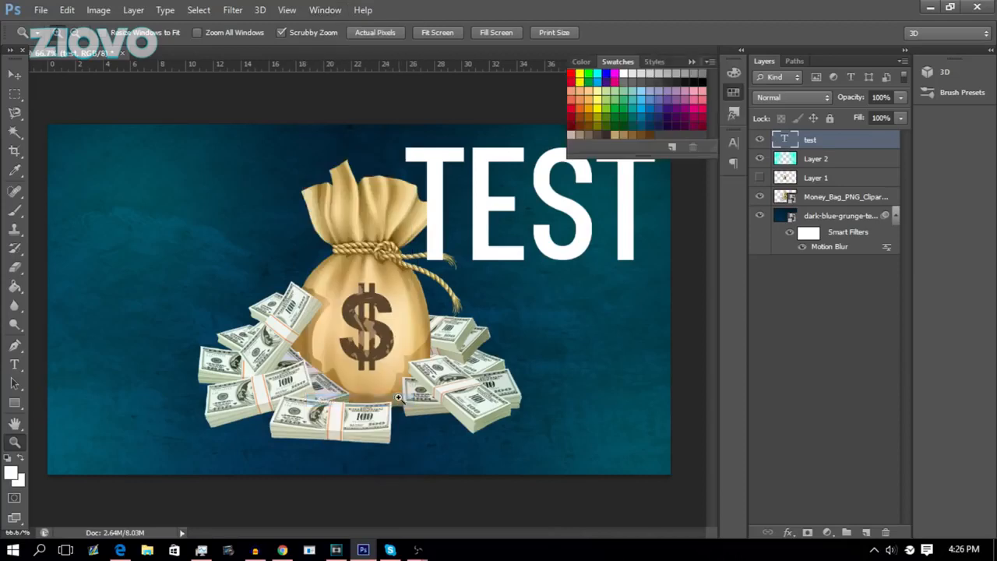
click(692, 63)
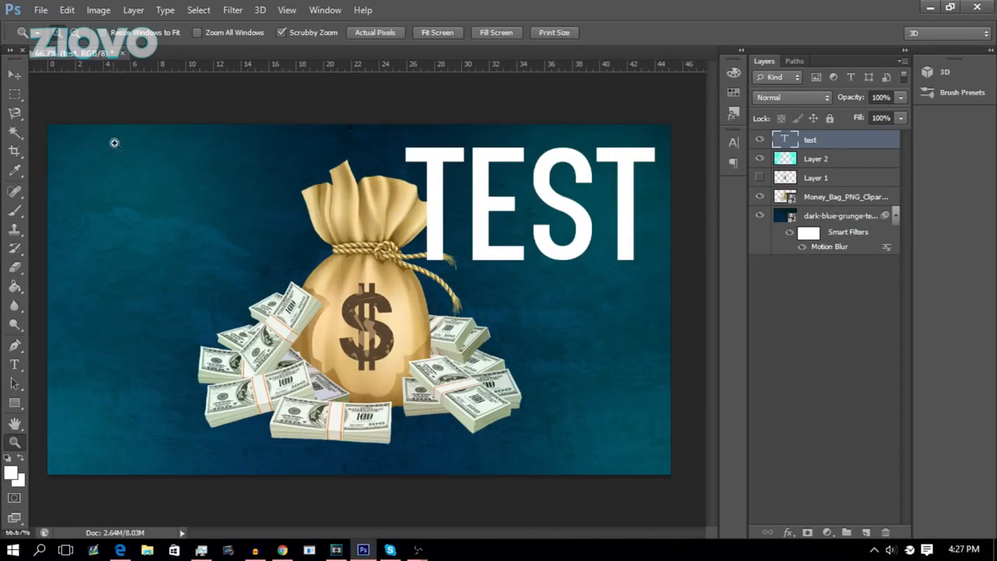
Move the money bag layer slightly up, keeping it centred on the canvas.
click(840, 198)
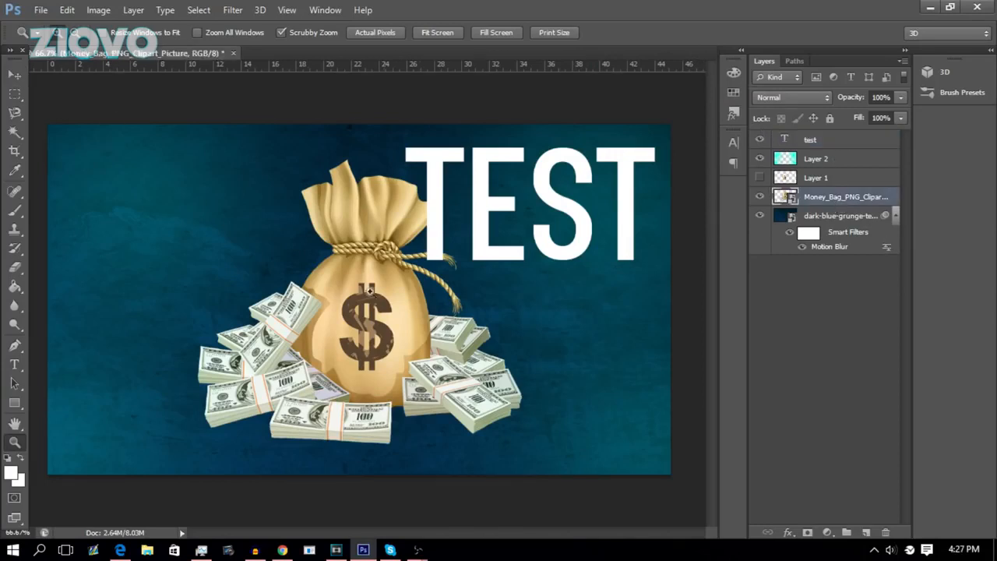
key(v)
drag(408, 352, 389, 333)
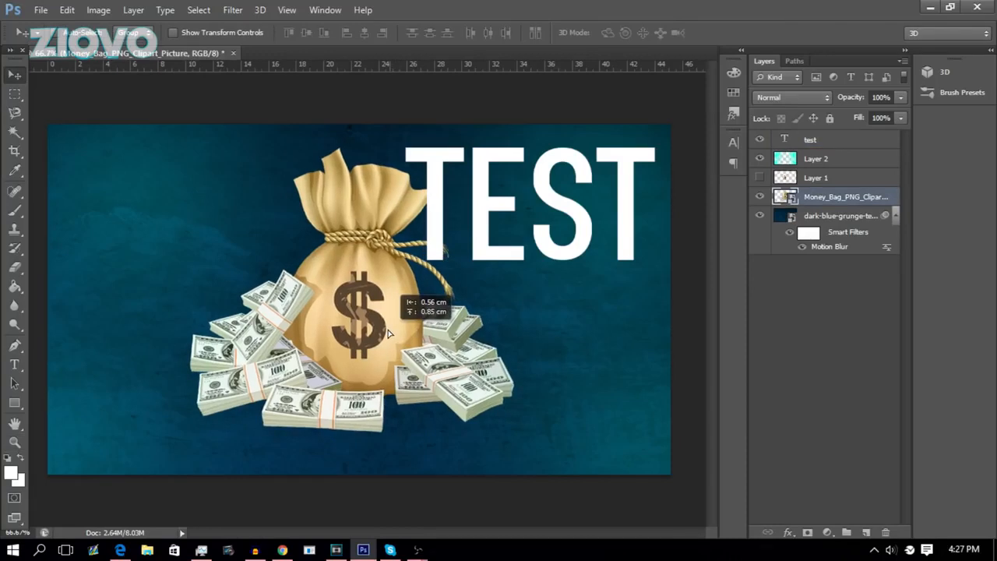
drag(389, 333, 284, 336)
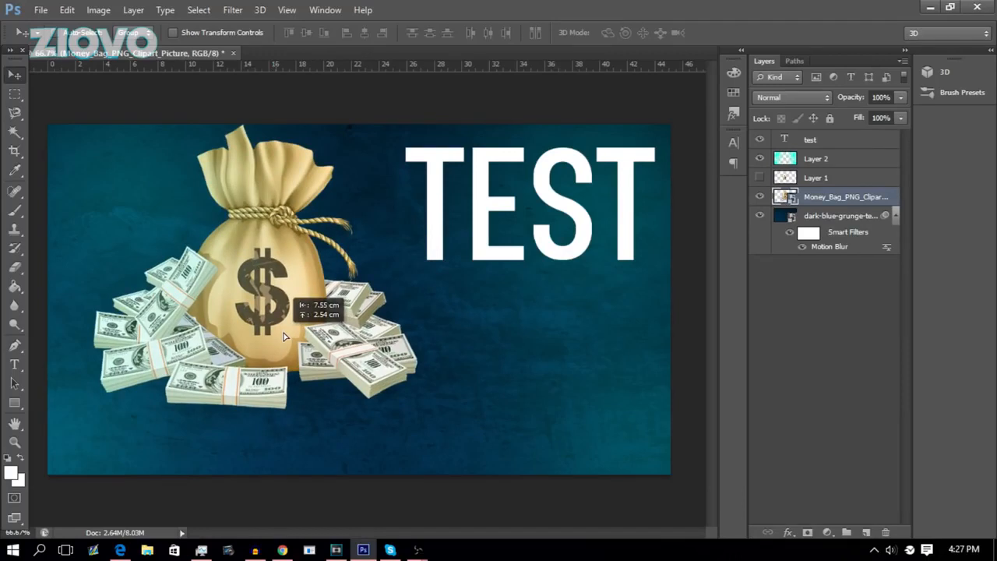
drag(284, 336, 386, 348)
Move the TEST text down to the lower centre of the canvas, over the cash.
click(810, 139)
drag(508, 207, 324, 417)
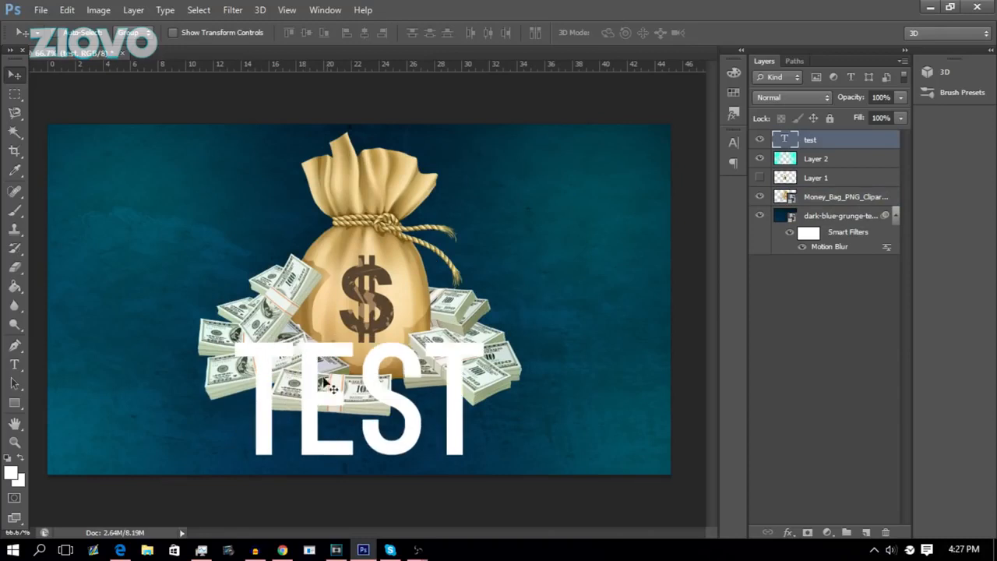
Select the whole canvas and align the TEST text to its horizontal centre.
key(ctrl+a)
click(133, 9)
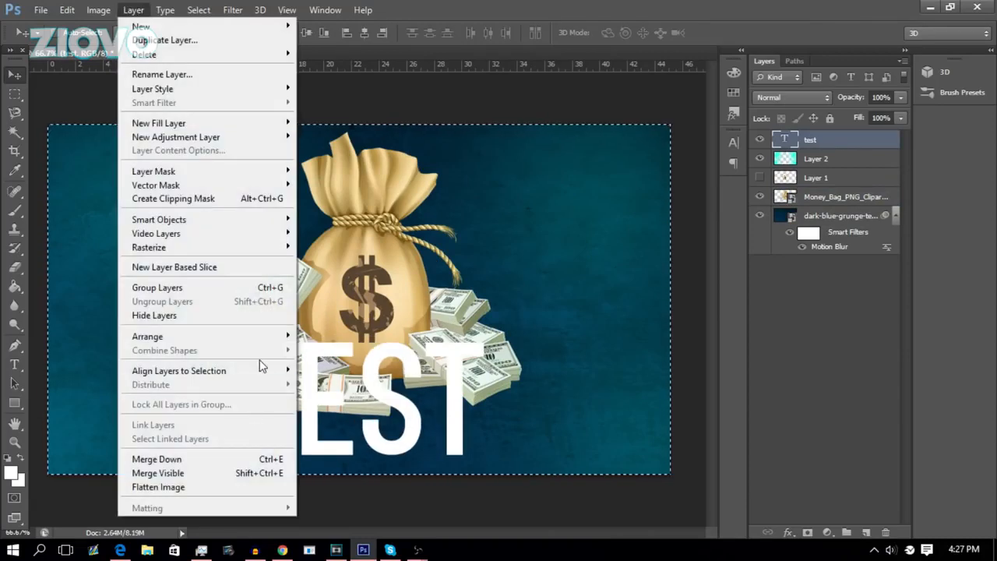
mouse_move(263, 371)
click(347, 434)
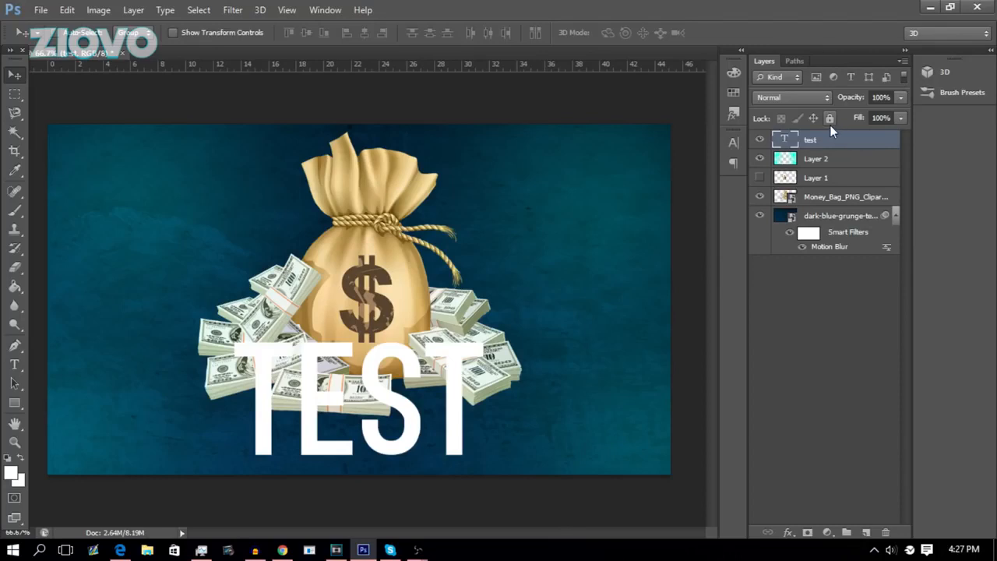
click(737, 138)
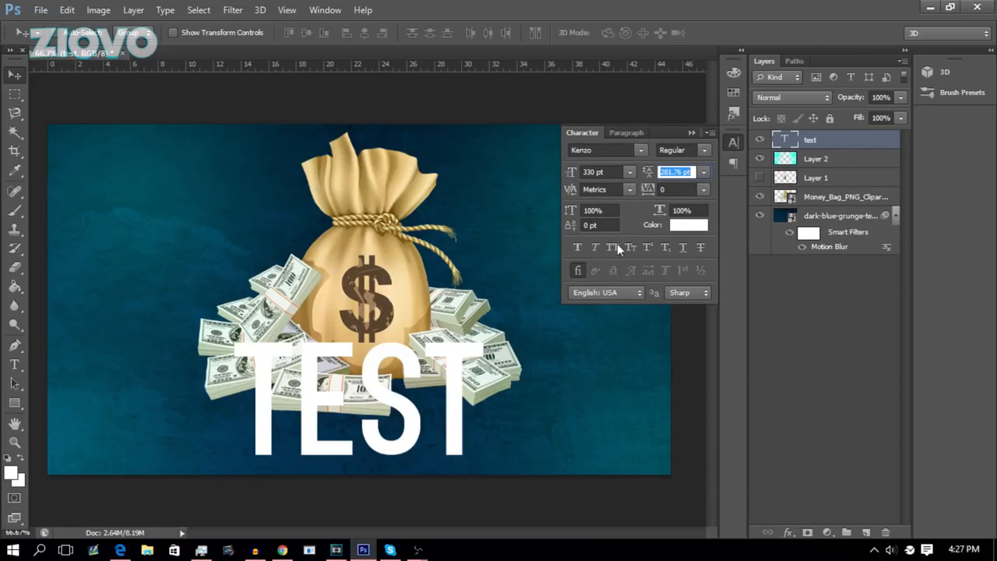
click(710, 133)
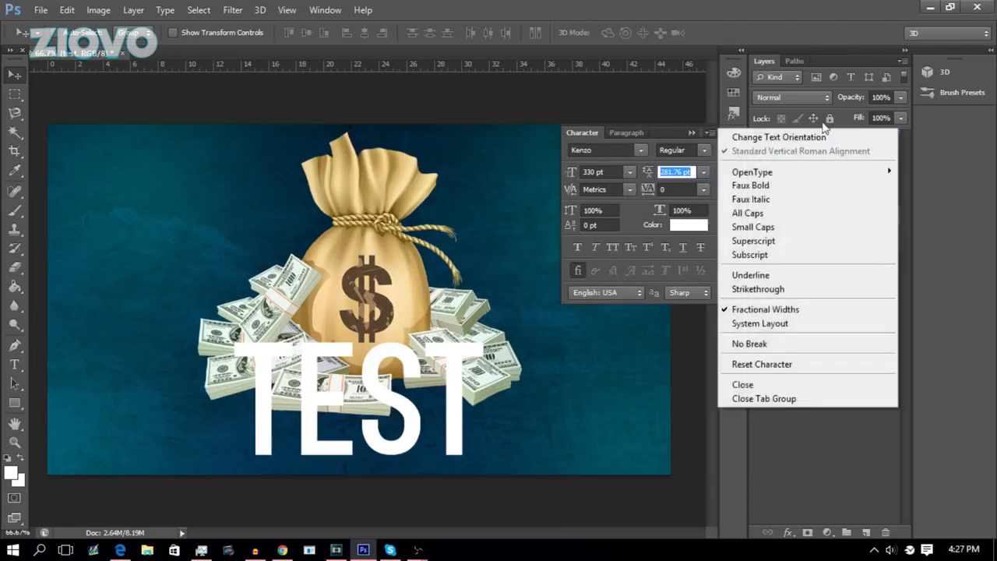
click(774, 444)
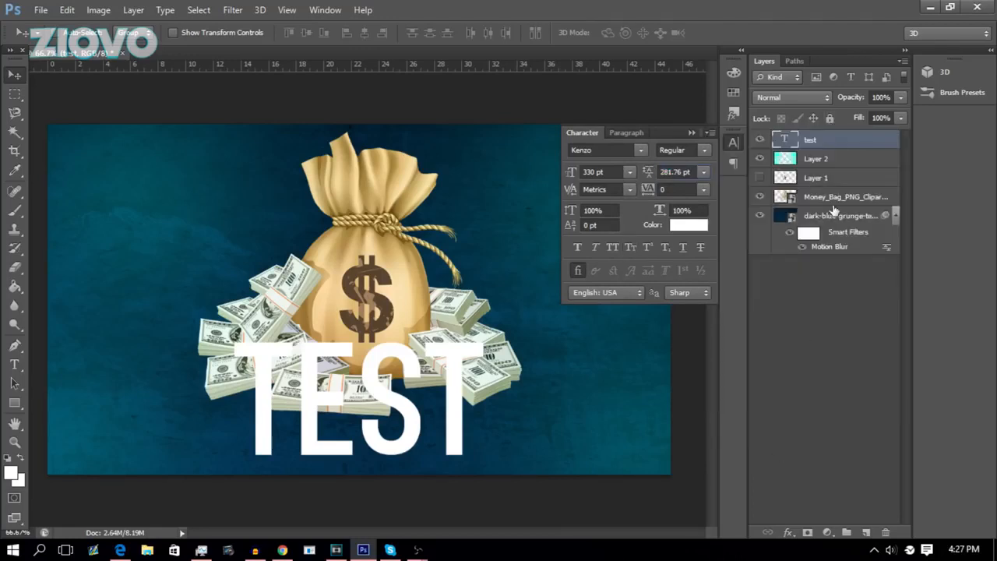
Lock all properties of the money bag layer.
click(835, 205)
click(731, 140)
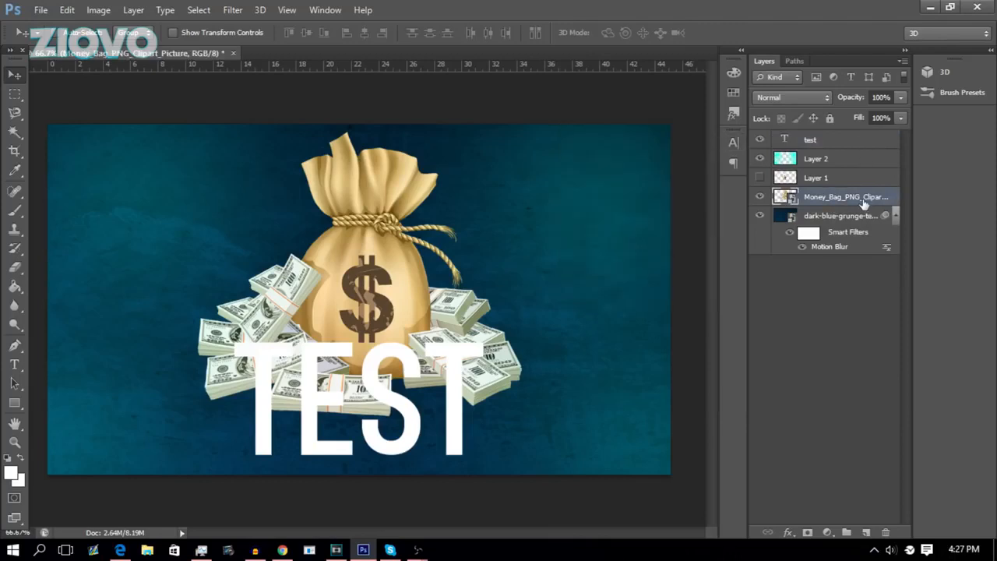
click(831, 118)
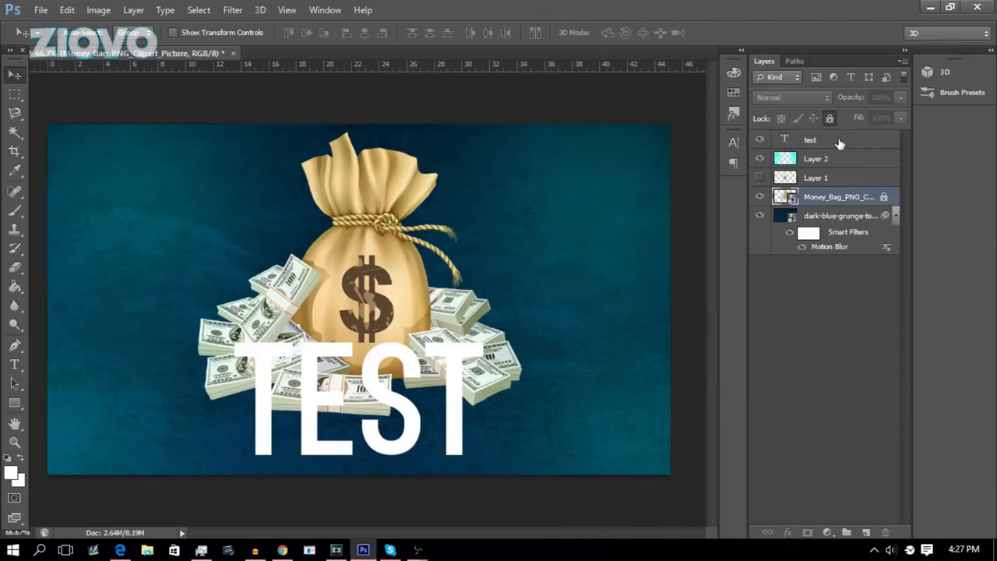
Open the layer styles of the TEST text layer and try Stroke and Color Overlay effects.
click(841, 142)
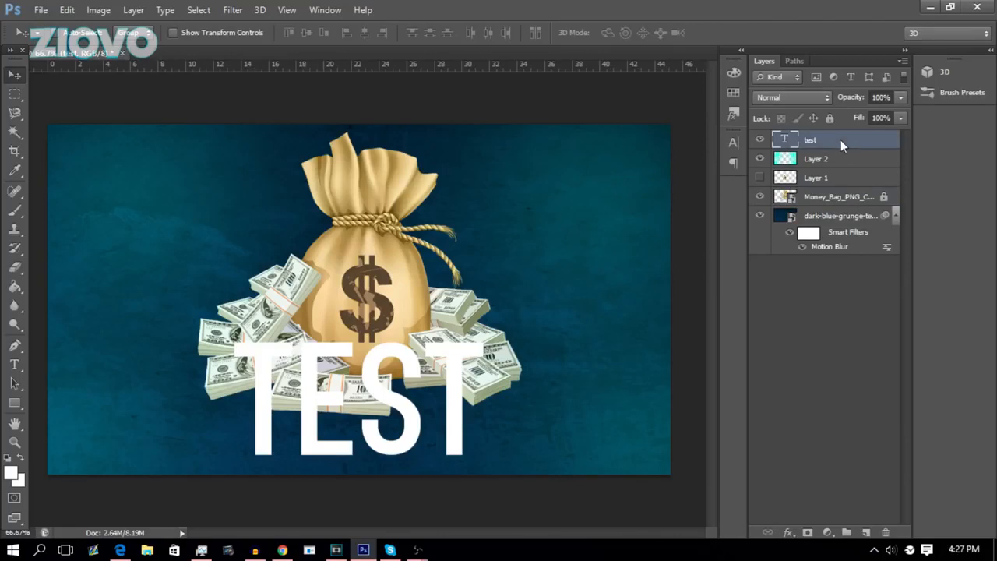
right_click(841, 142)
click(602, 93)
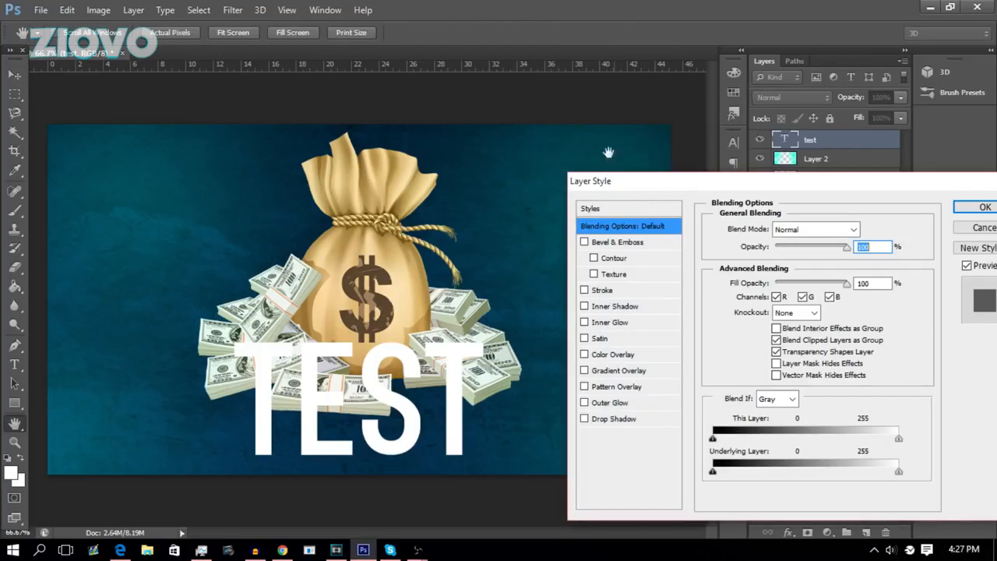
click(584, 291)
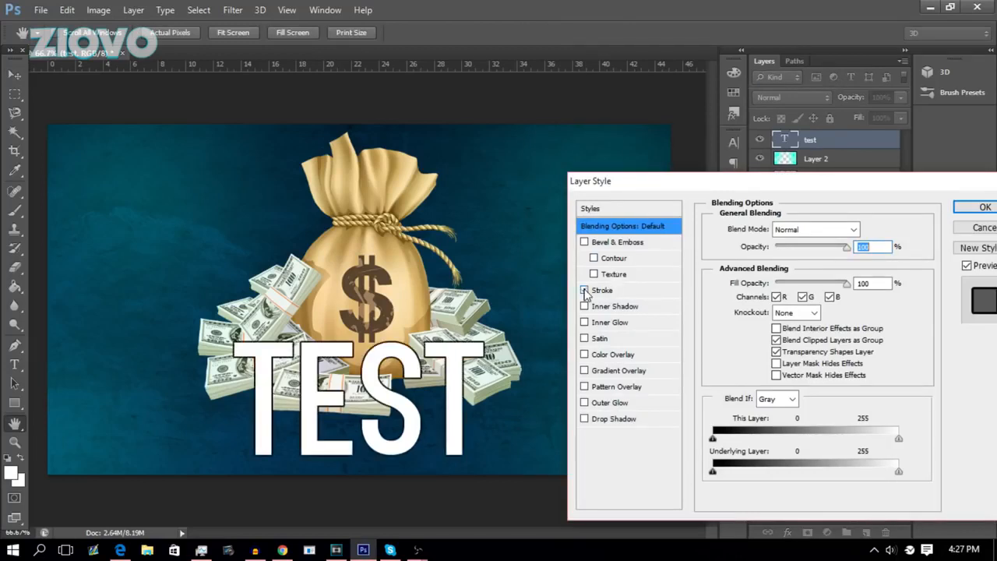
click(606, 294)
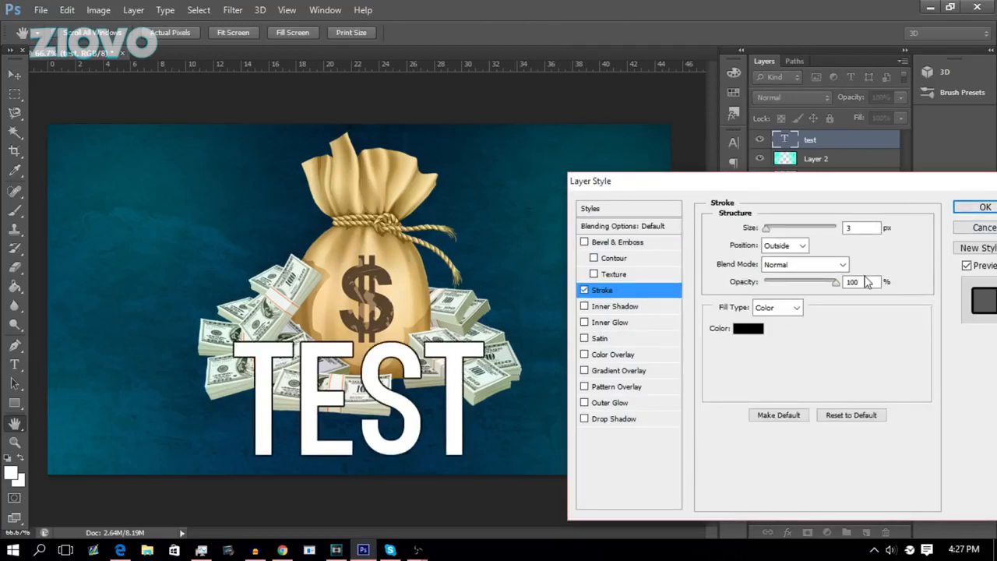
click(583, 295)
click(585, 354)
click(585, 354)
click(584, 291)
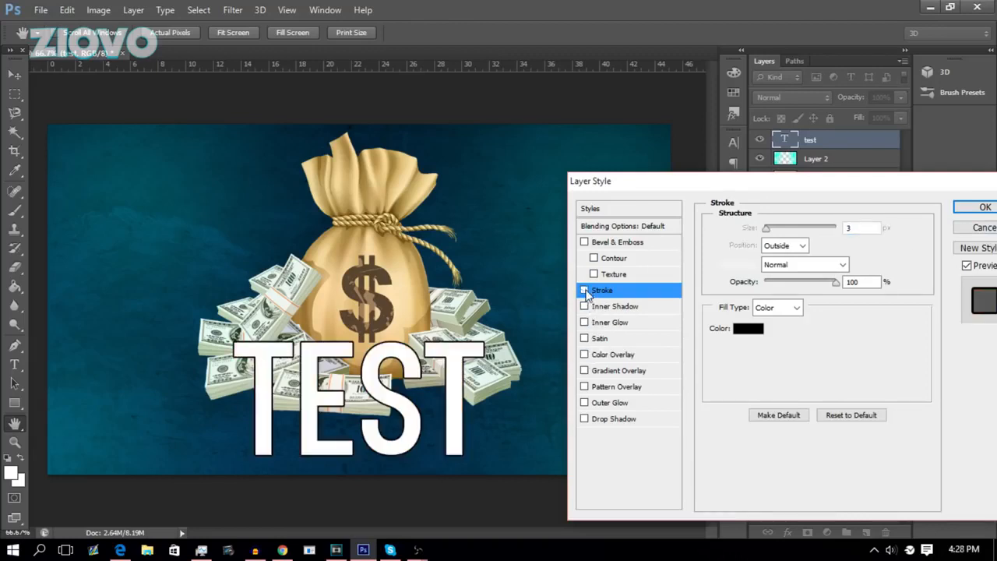
Add a Gradient Overlay to the TEST text with its opacity set to 10%.
click(585, 371)
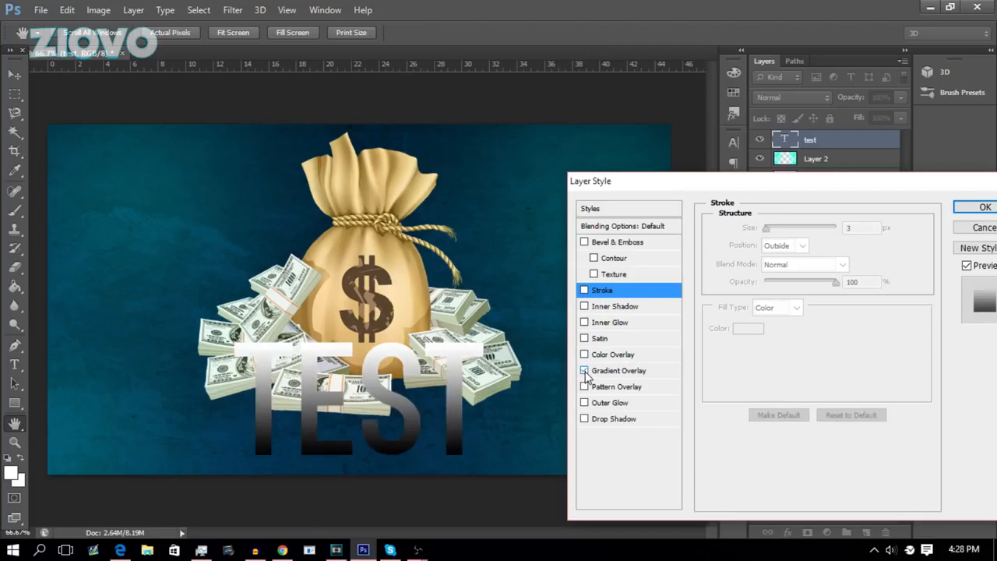
click(619, 372)
click(890, 247)
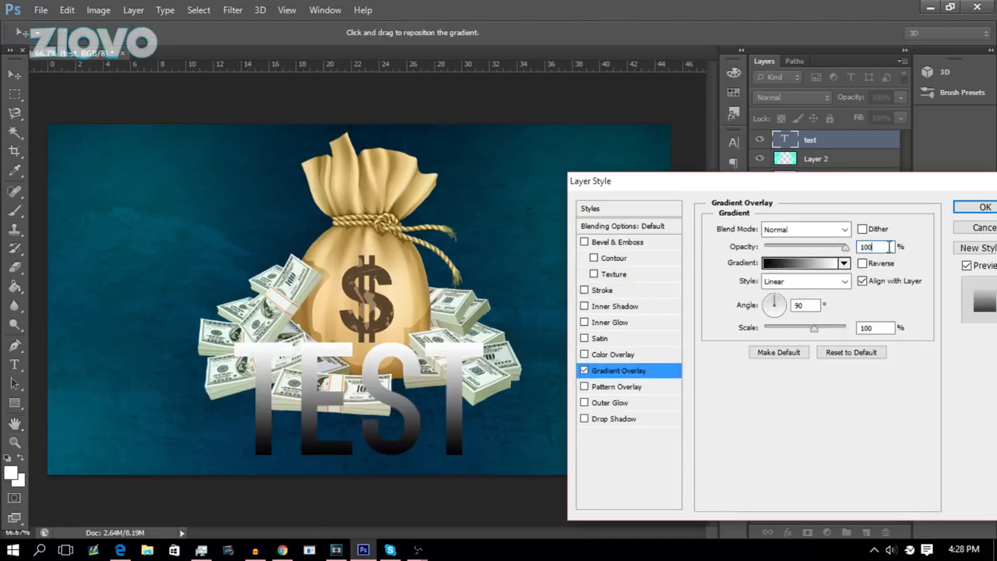
key(BackSpace)
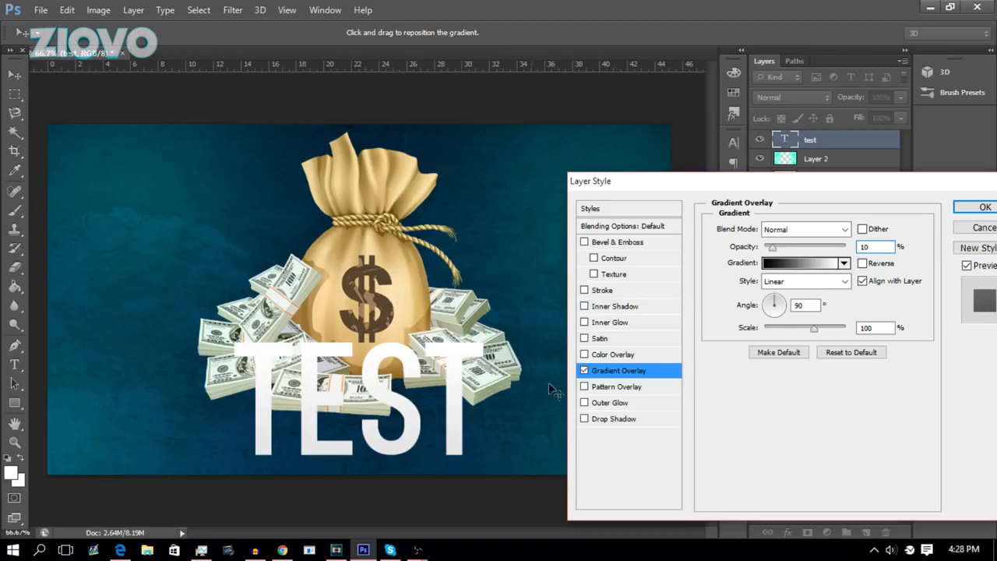
Add a Drop Shadow at 100% opacity, 0 px distance, 44% spread and 44 px size, then apply the styles.
click(590, 419)
click(600, 419)
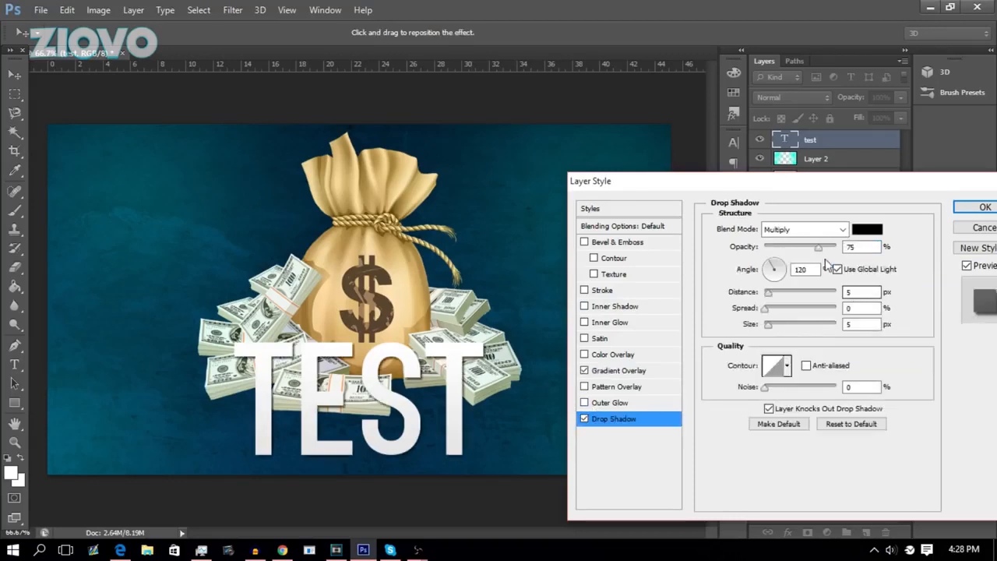
double_click(873, 293)
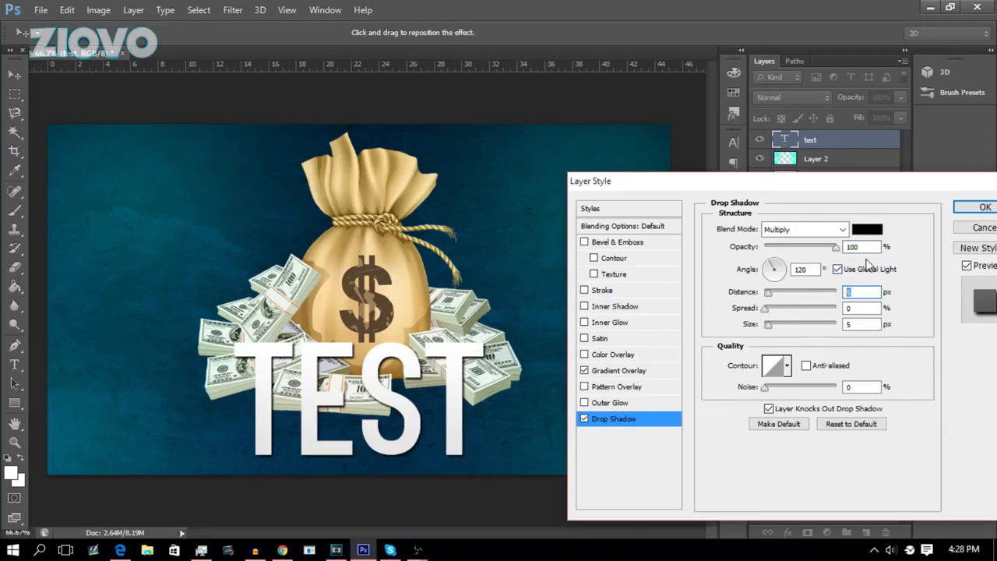
text(0)
key(Tab)
text(33)
key(Tab)
text(33)
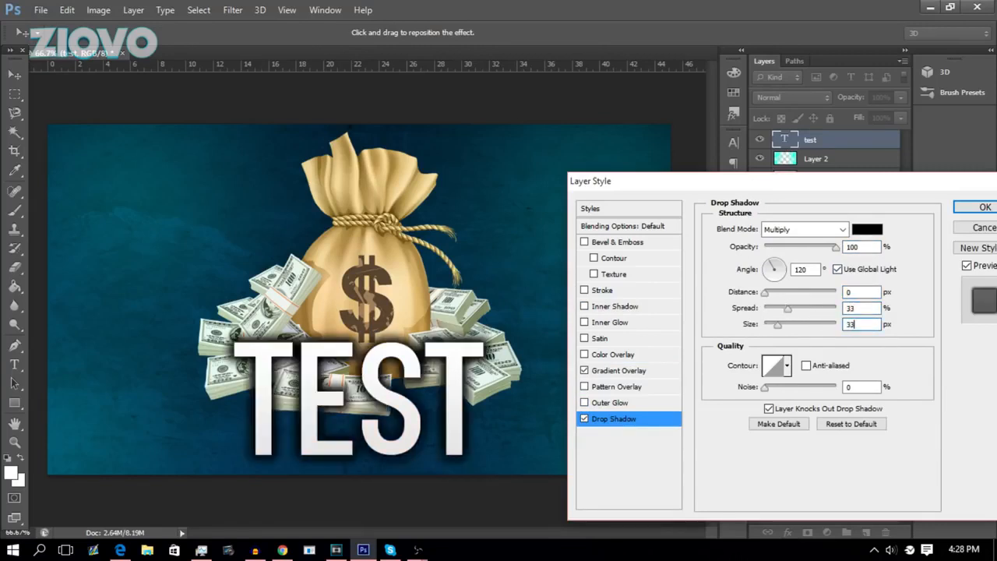
drag(860, 307, 813, 307)
text(44)
key(Tab)
text(44)
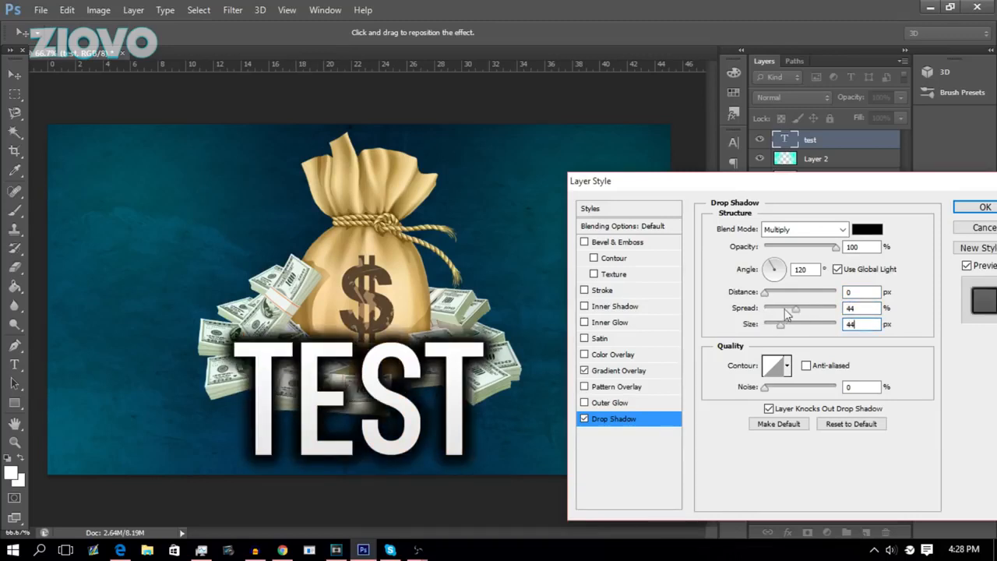
click(985, 208)
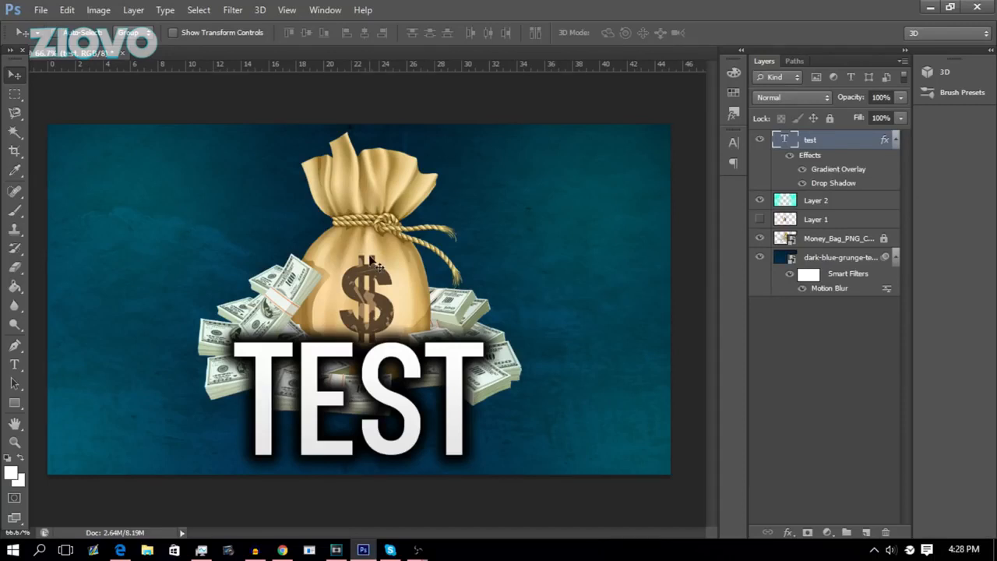
Copy the TEST layer's style and paste it onto the money bag layer.
right_click(831, 143)
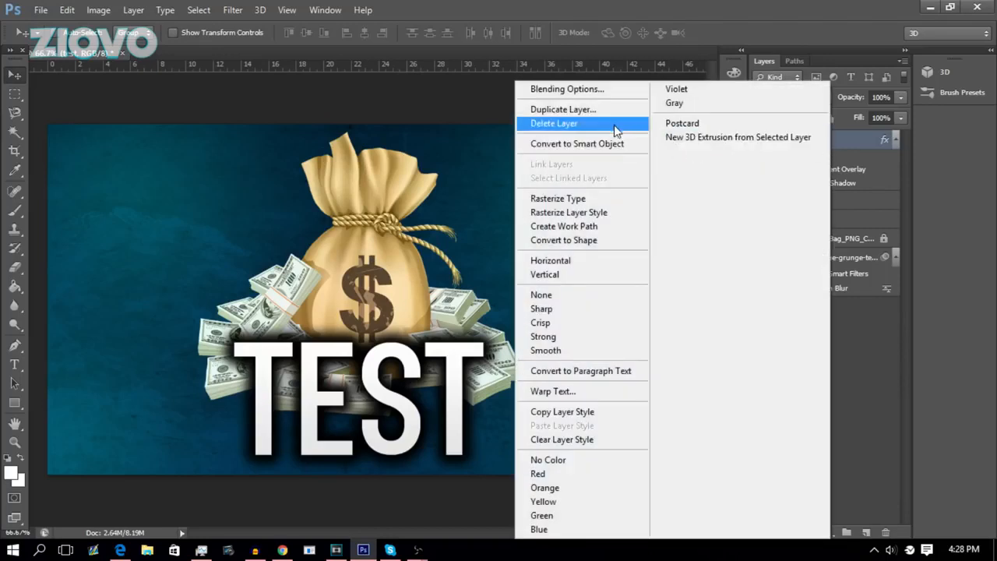
click(612, 411)
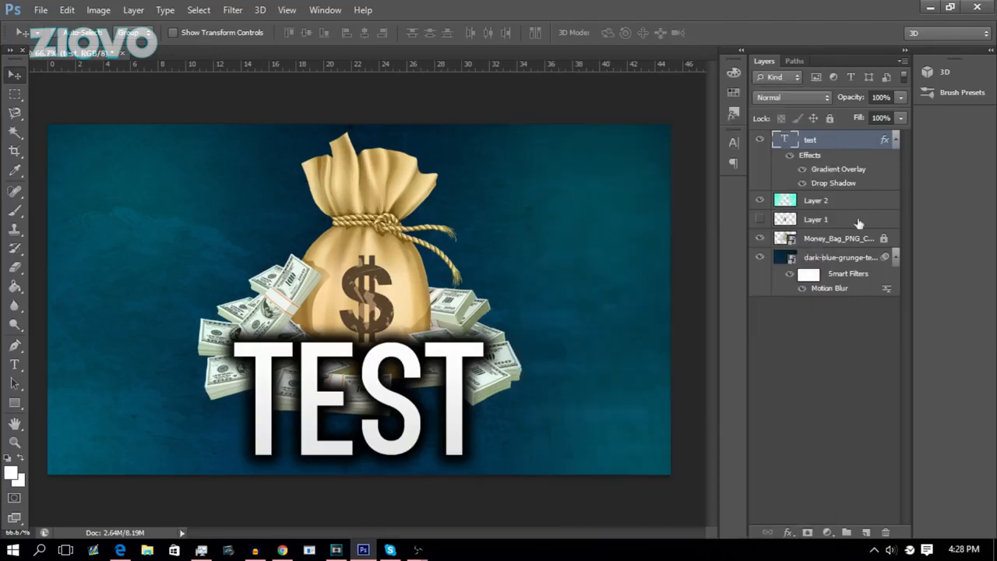
click(862, 239)
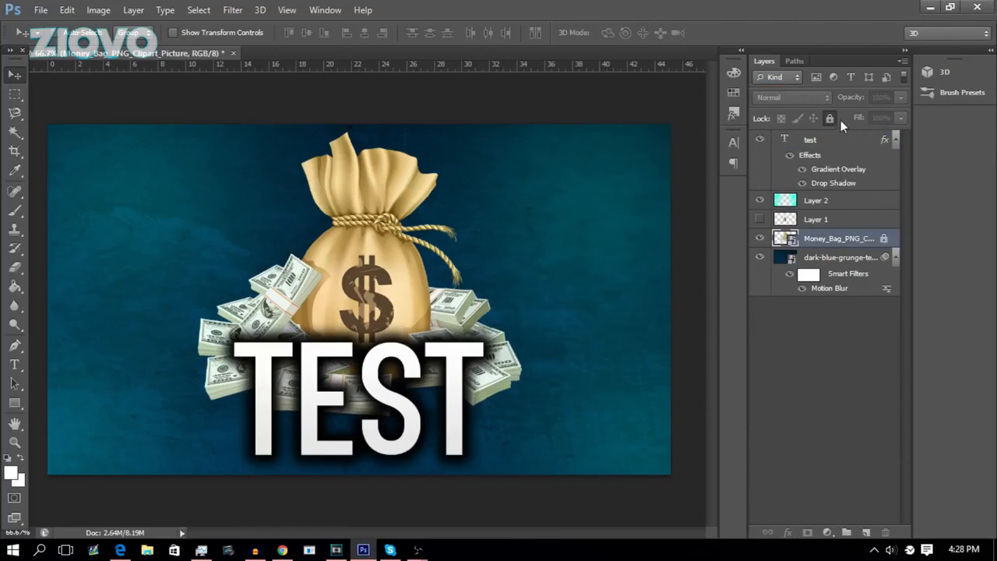
right_click(857, 242)
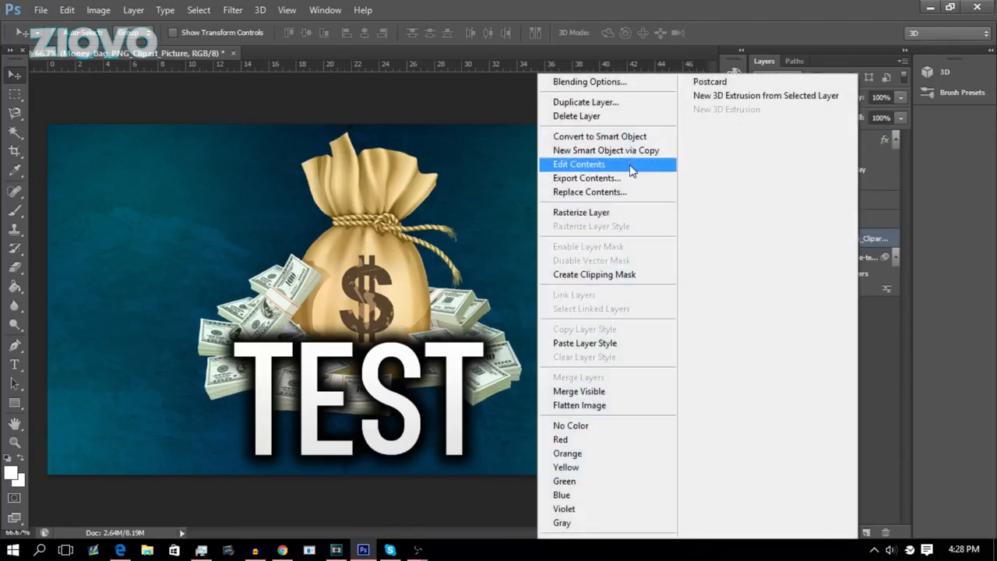
click(627, 344)
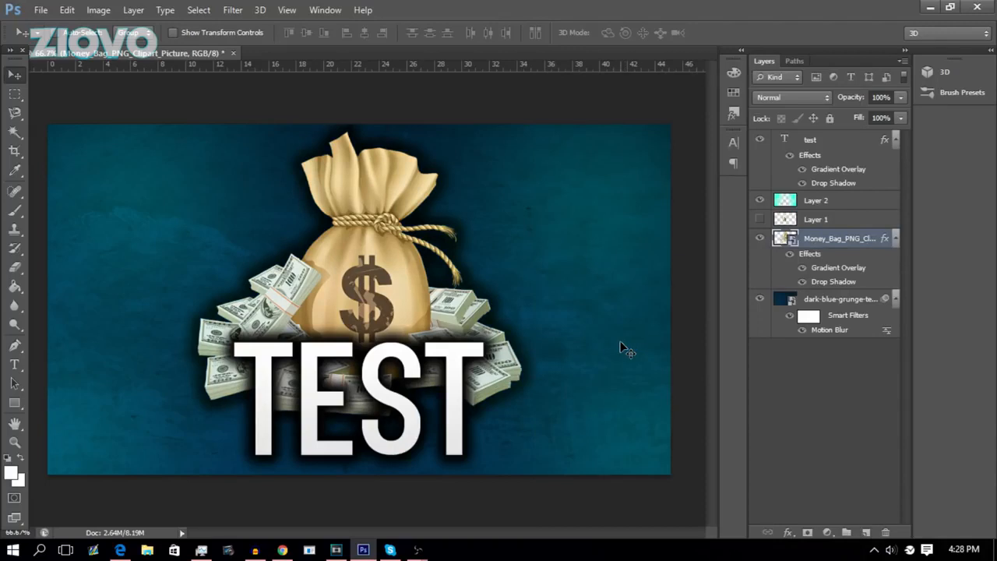
Create a new empty layer above the money bag layer and open the layer effects list without picking one.
click(865, 533)
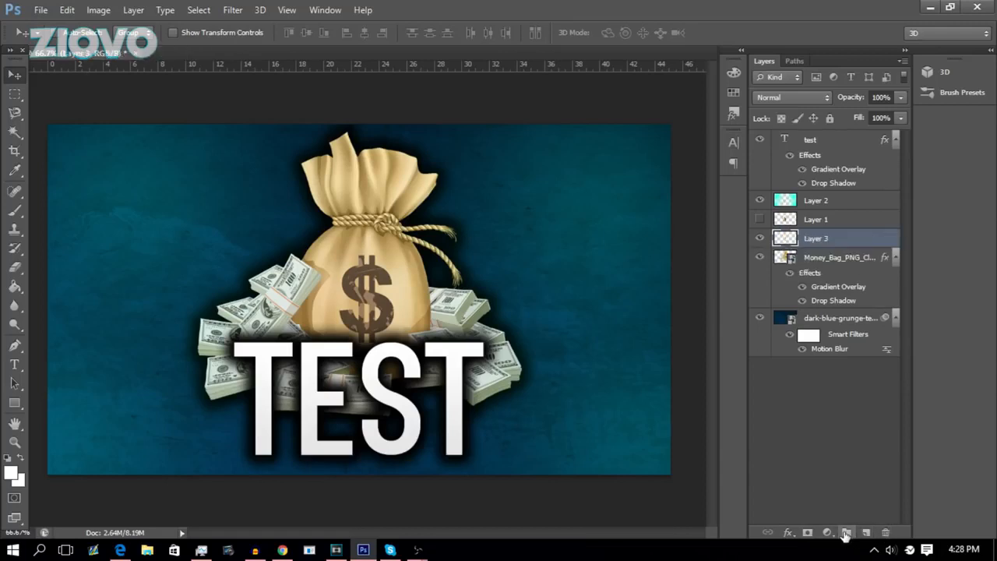
click(788, 533)
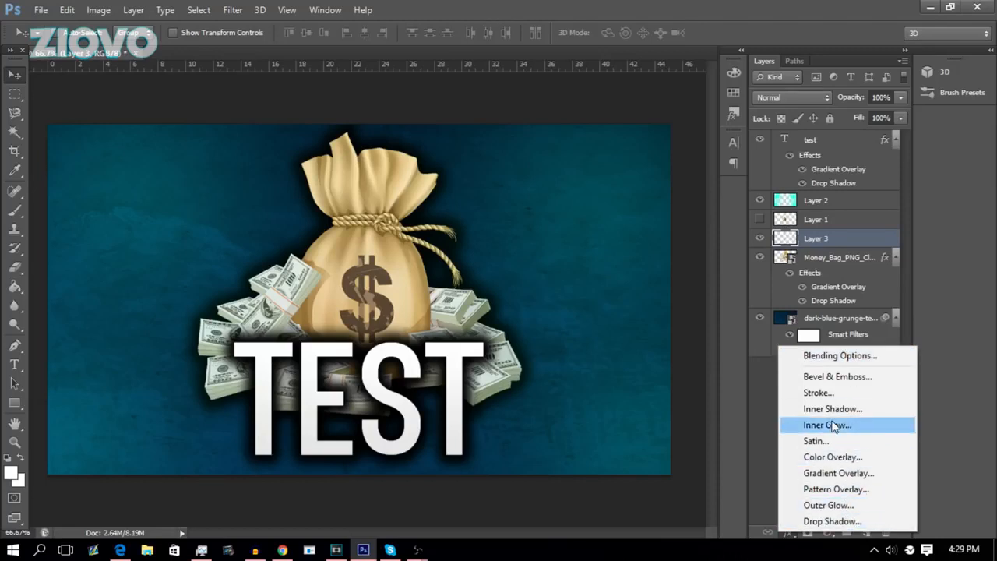
Save the design as Test.png in PNG format to Downloads, accepting the default PNG options.
click(40, 9)
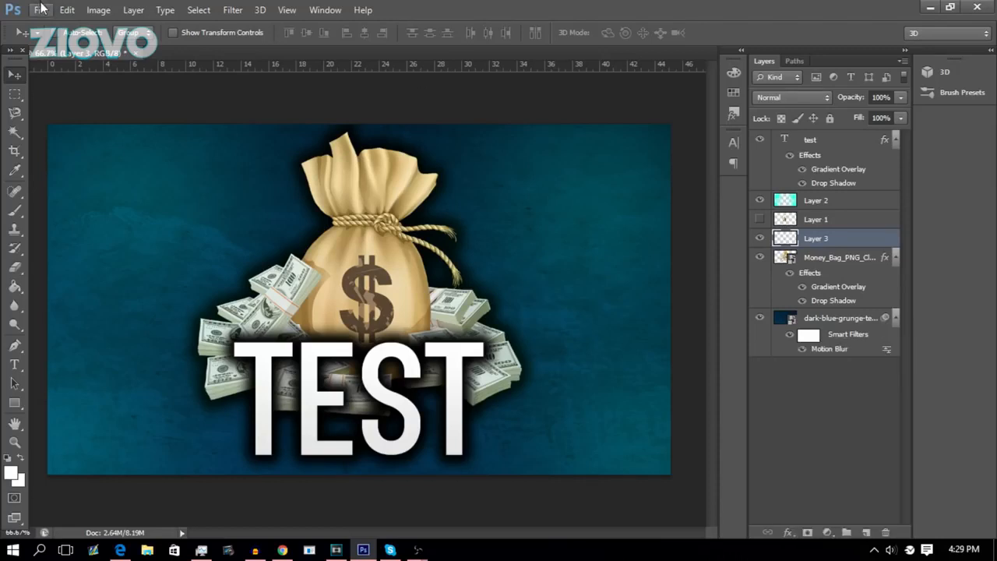
click(151, 186)
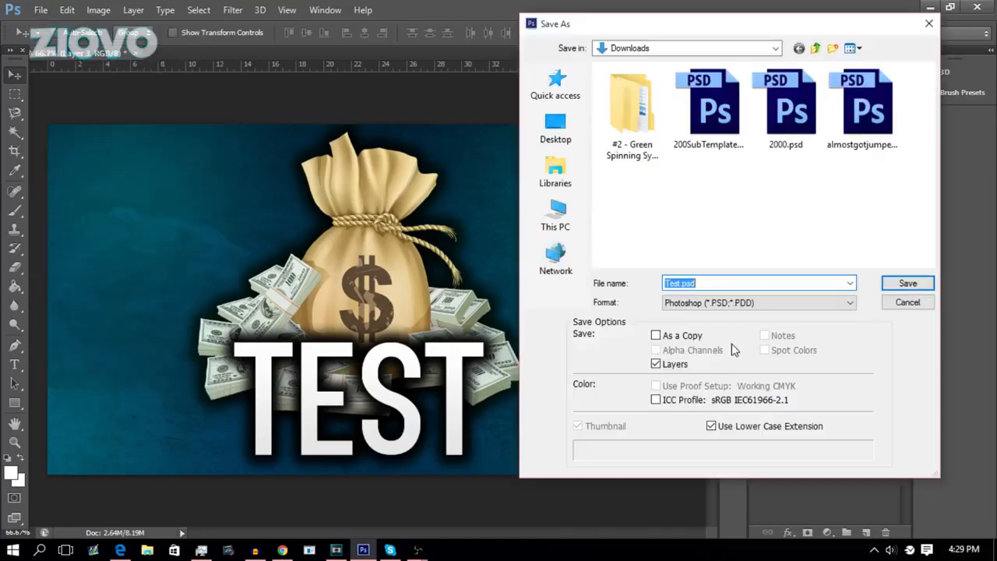
click(738, 304)
click(752, 472)
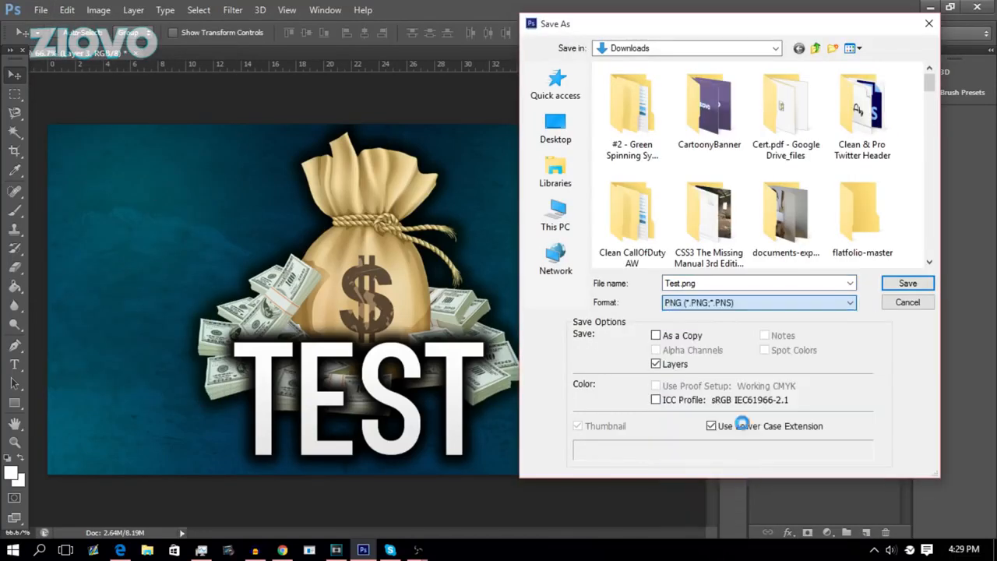
click(908, 283)
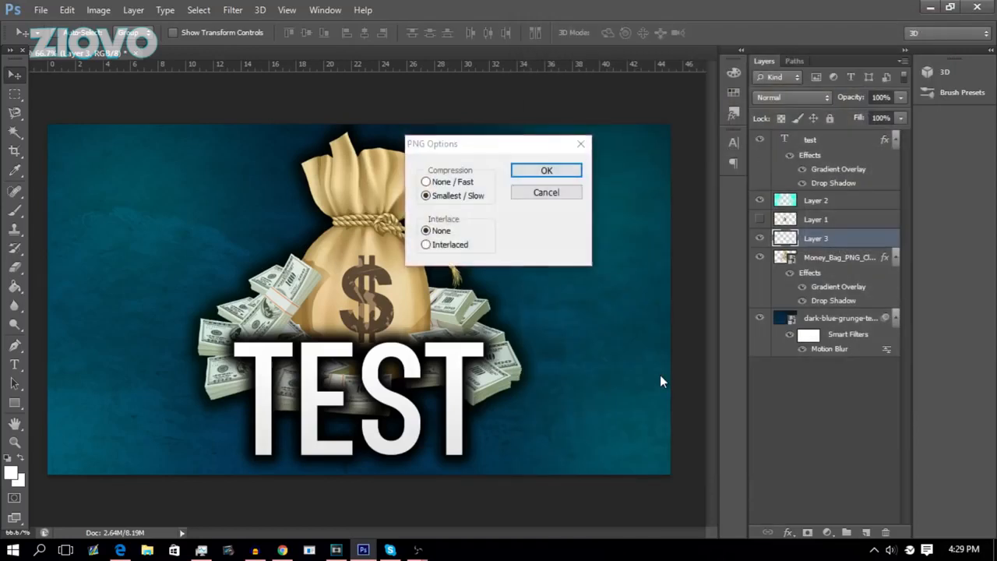
key(Return)
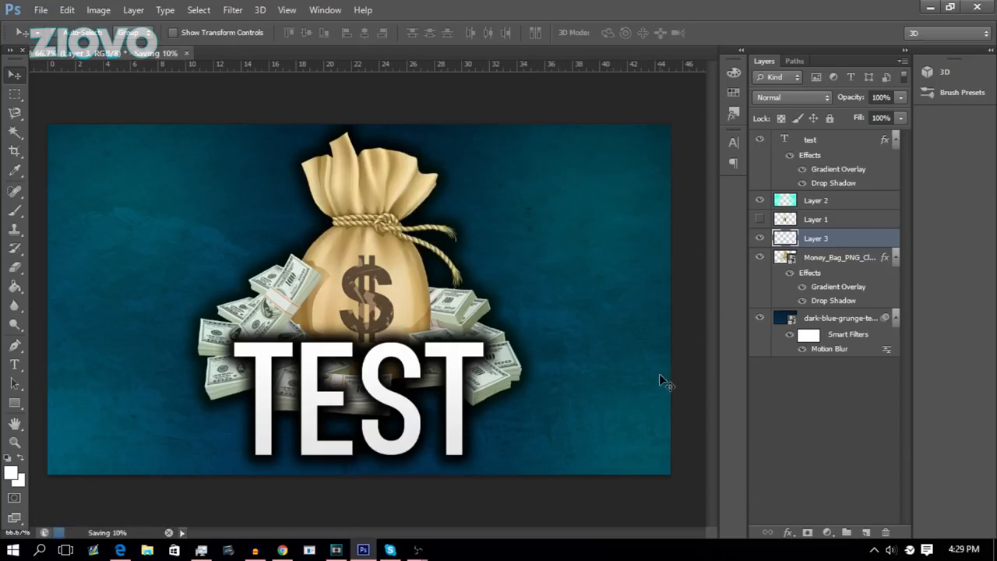